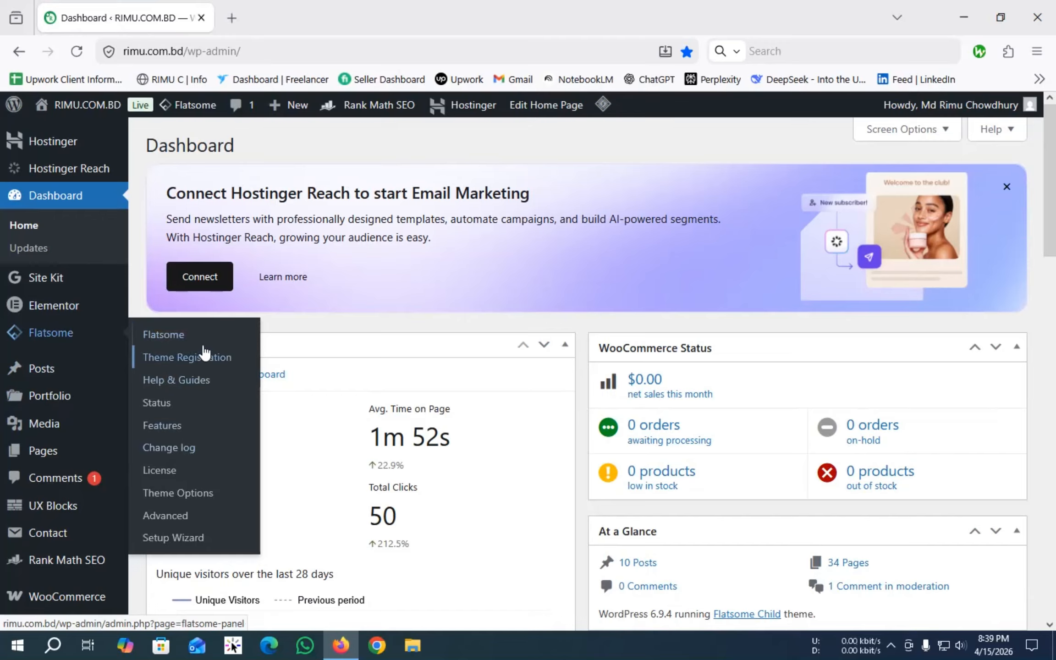
Step: Add a new page titled "Services Page" and publish it
{"action": "mouse_move", "coordinate": [105, 453]}
{"action": "middle_click", "coordinate": [174, 476]}
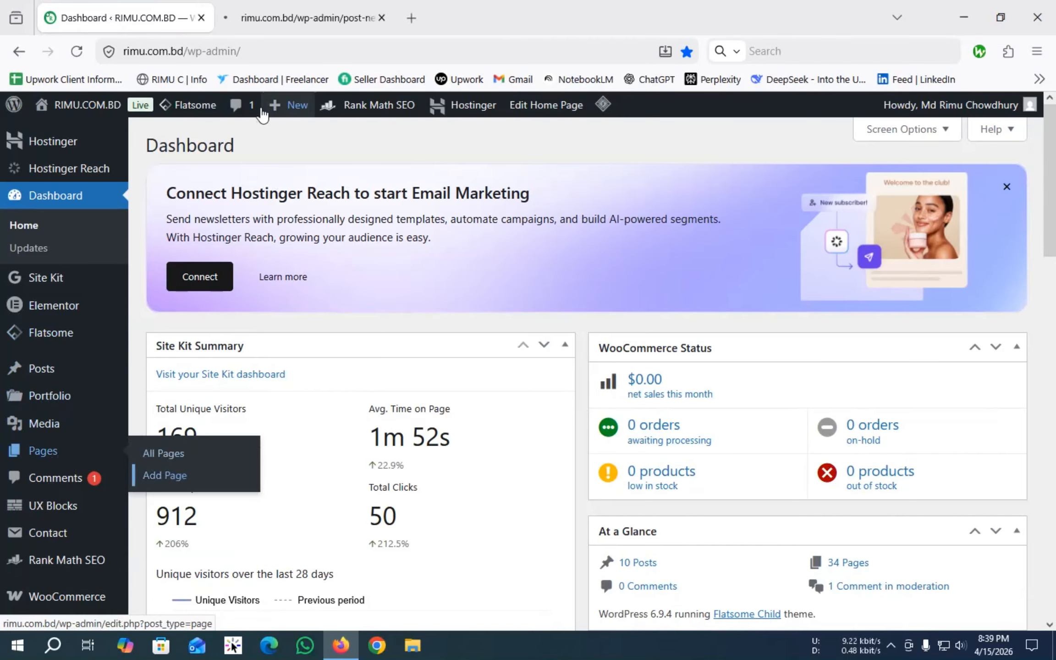
{"action": "left_click", "coordinate": [258, 26]}
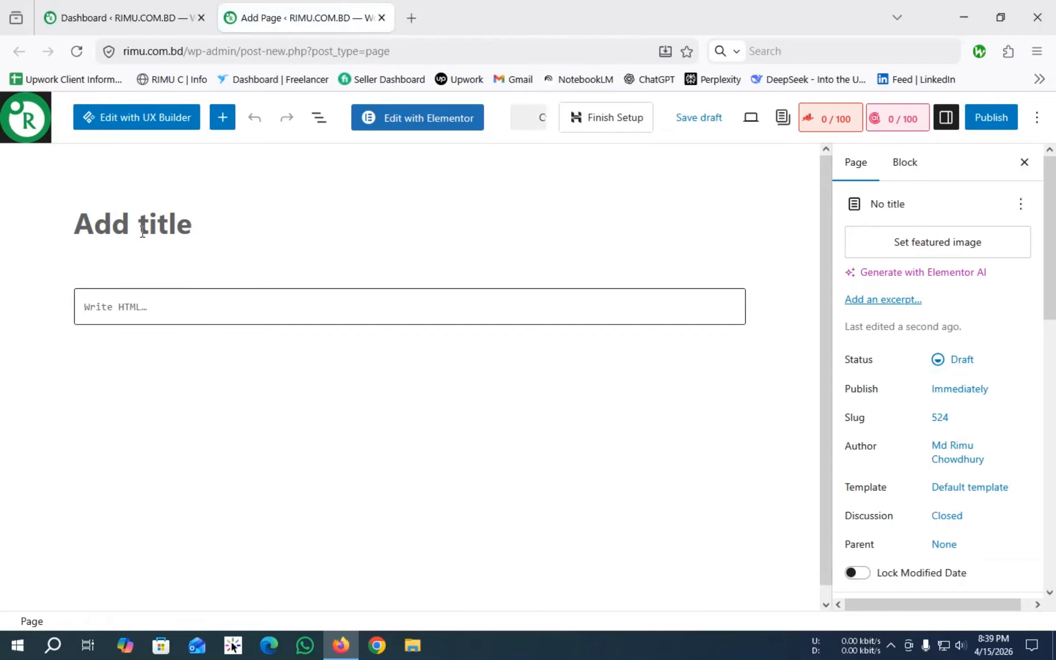
{"action": "type", "text": "Services Page"}
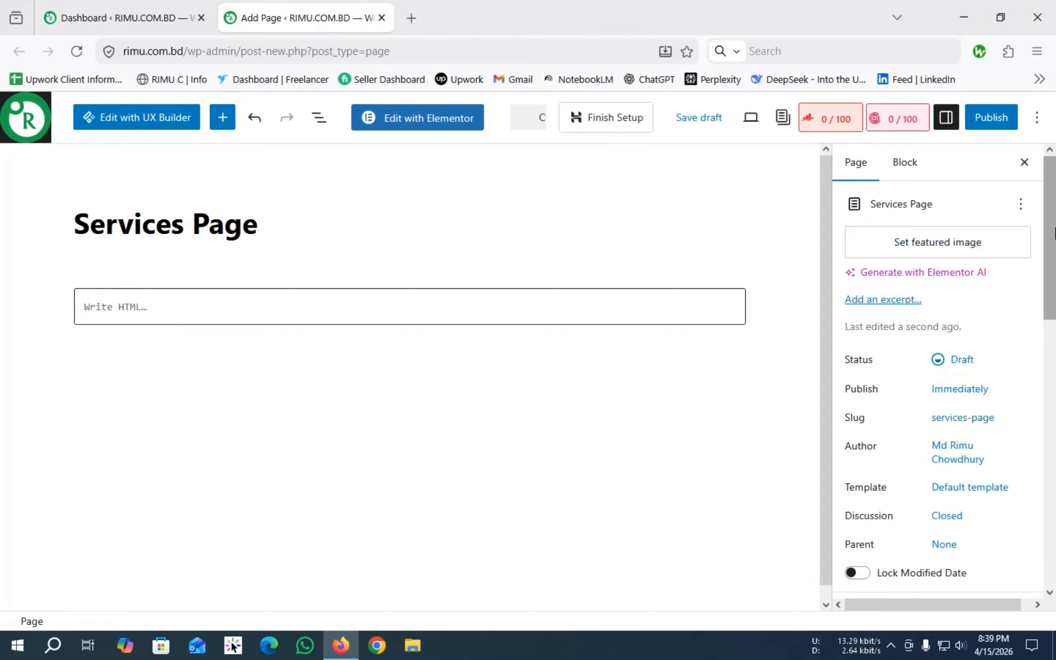
{"action": "left_click", "coordinate": [985, 123]}
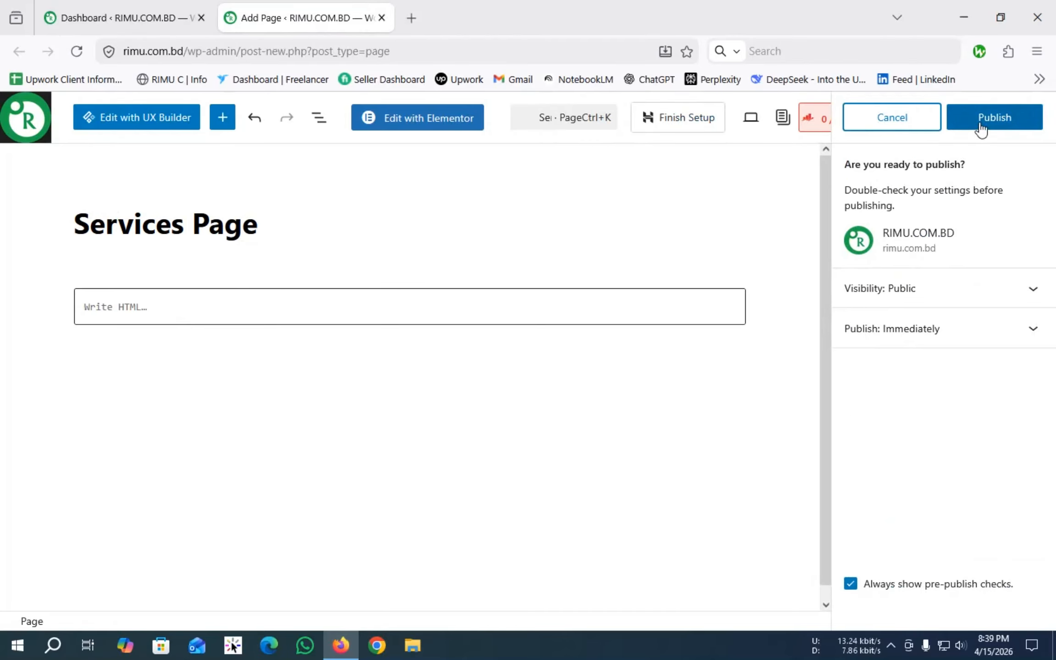
{"action": "left_click", "coordinate": [983, 120]}
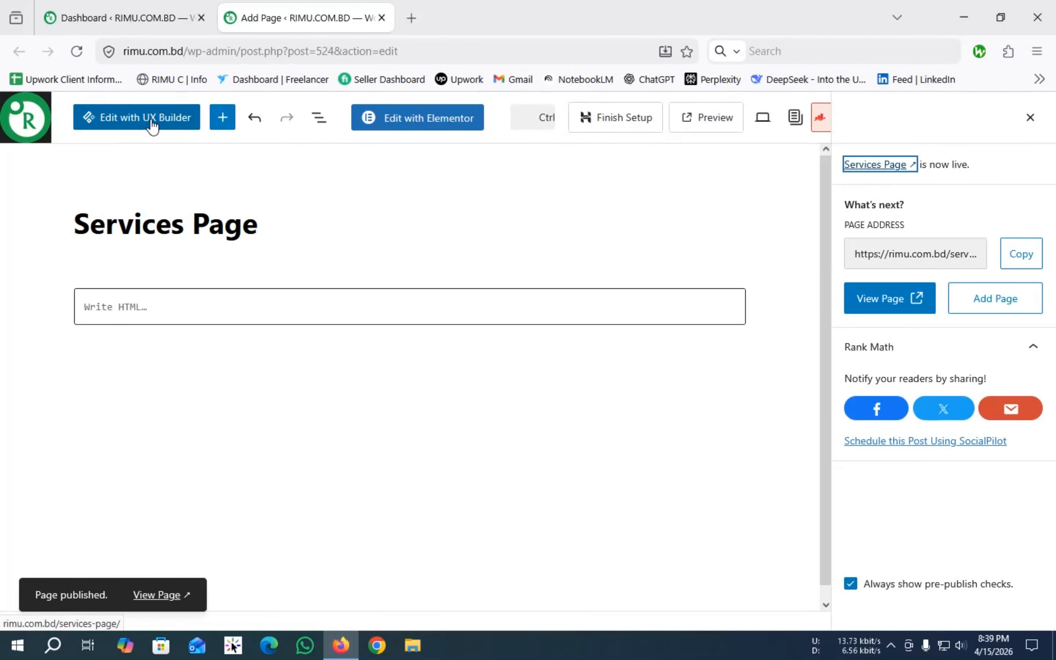
Step: Open the published Services Page for editing with UX Builder
{"action": "left_click", "coordinate": [119, 18]}
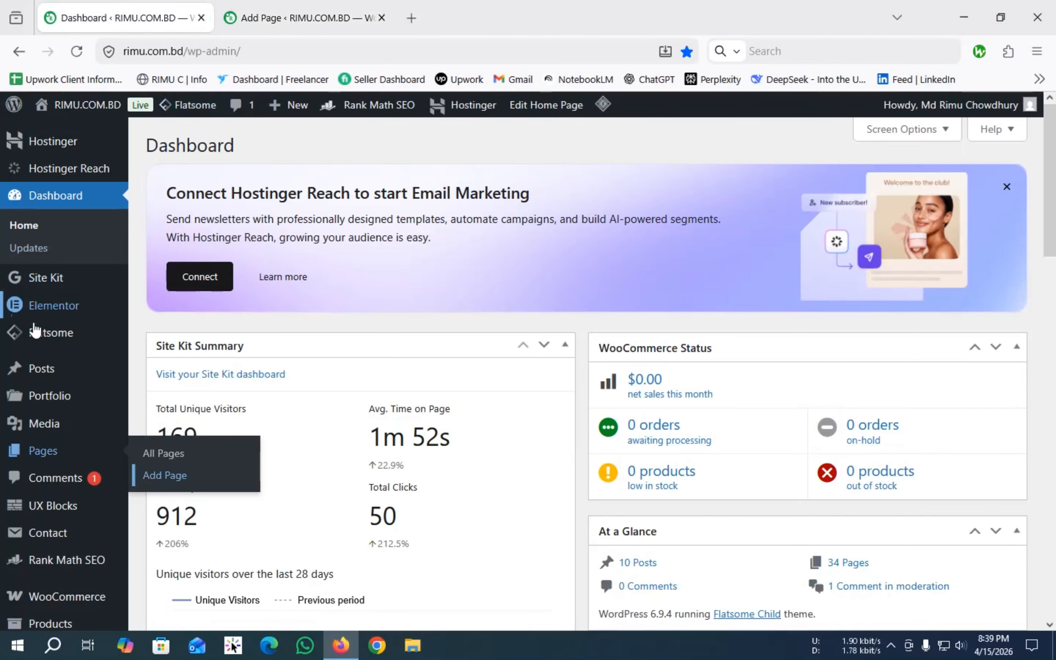
{"action": "mouse_move", "coordinate": [101, 337]}
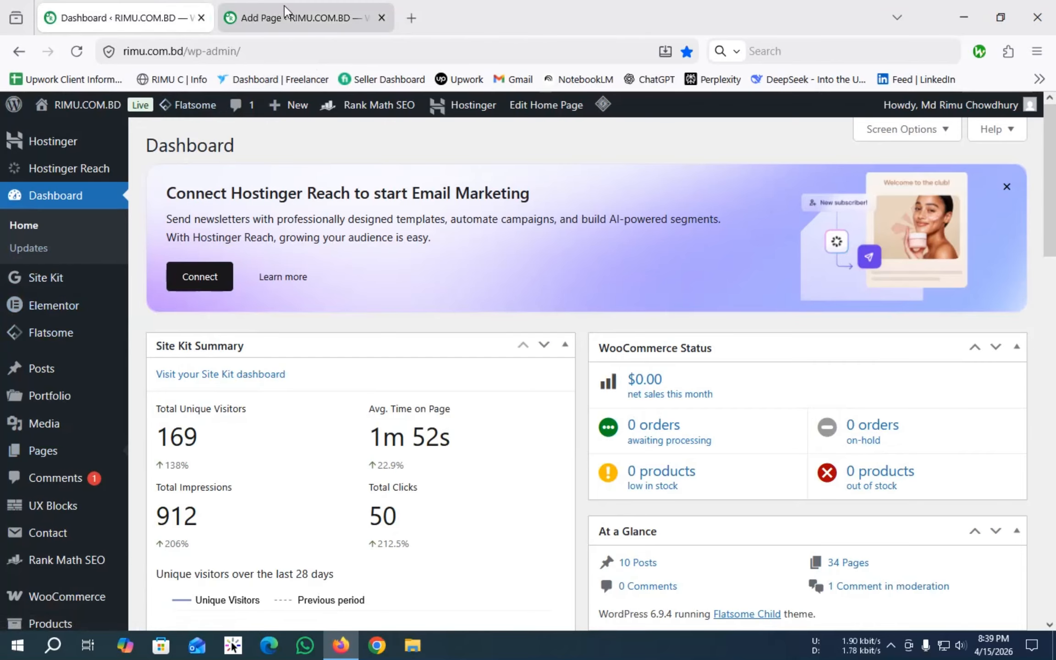
{"action": "left_click", "coordinate": [302, 18]}
{"action": "left_click", "coordinate": [139, 123]}
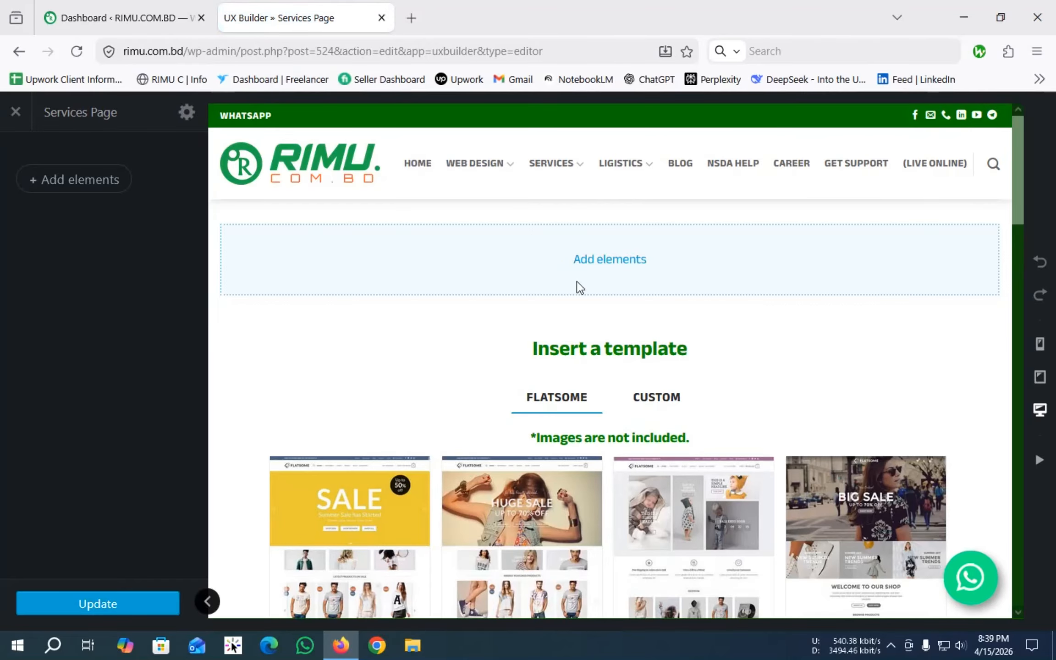
Step: Browse the layout and content elements available for adding to the page, without inserting any
{"action": "left_click", "coordinate": [59, 180]}
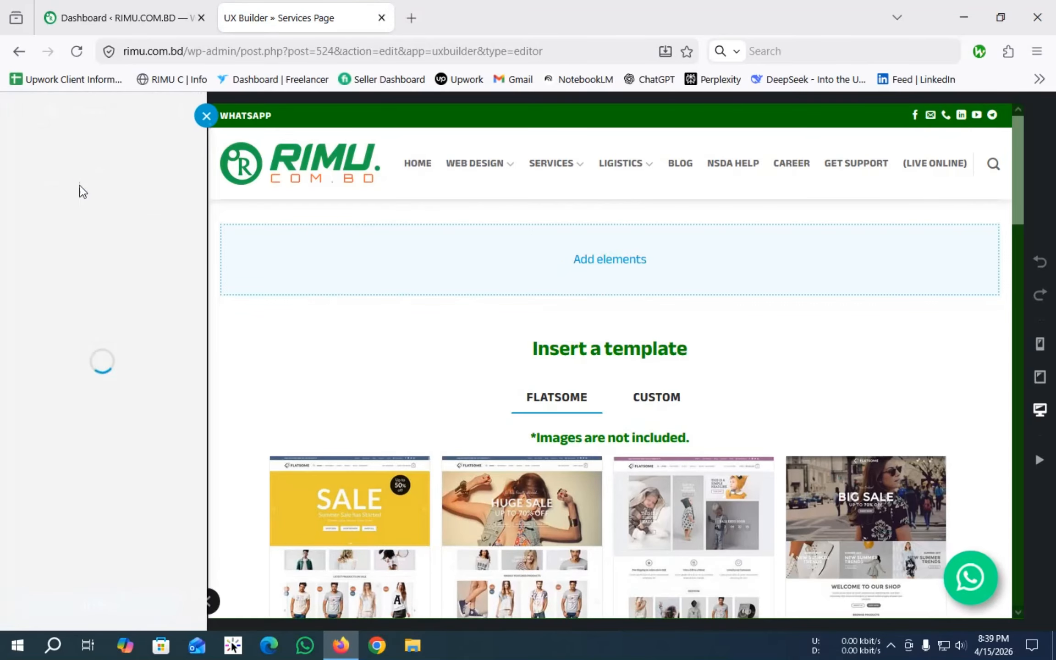
{"action": "scroll", "coordinate": [115, 458], "scroll_direction": "down", "scroll_amount": 5}
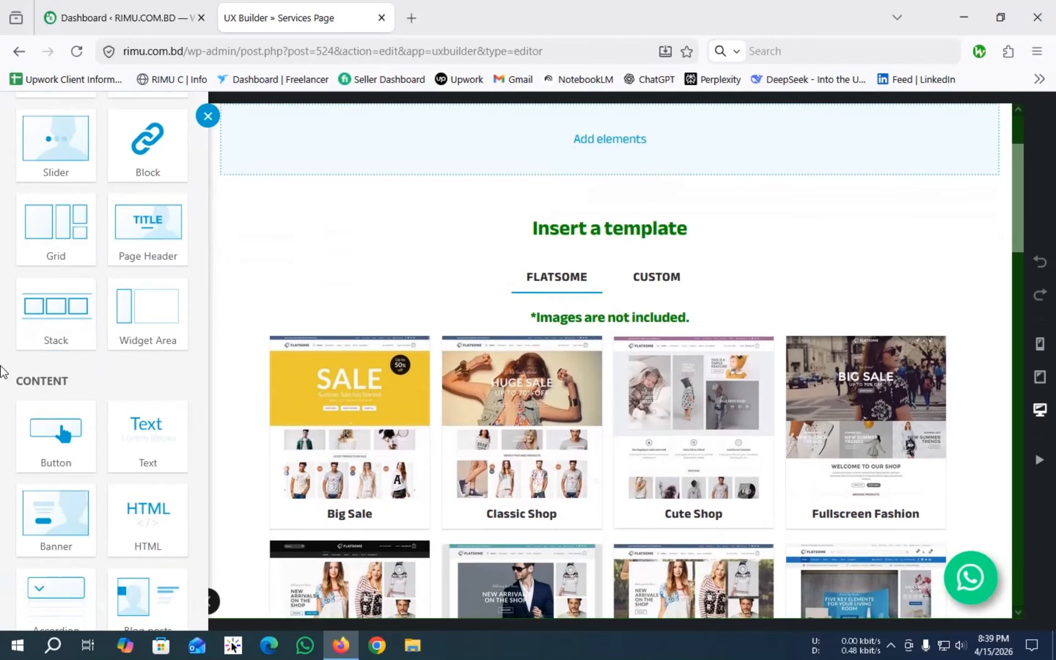
{"action": "scroll", "coordinate": [55, 357], "scroll_direction": "up", "scroll_amount": 5}
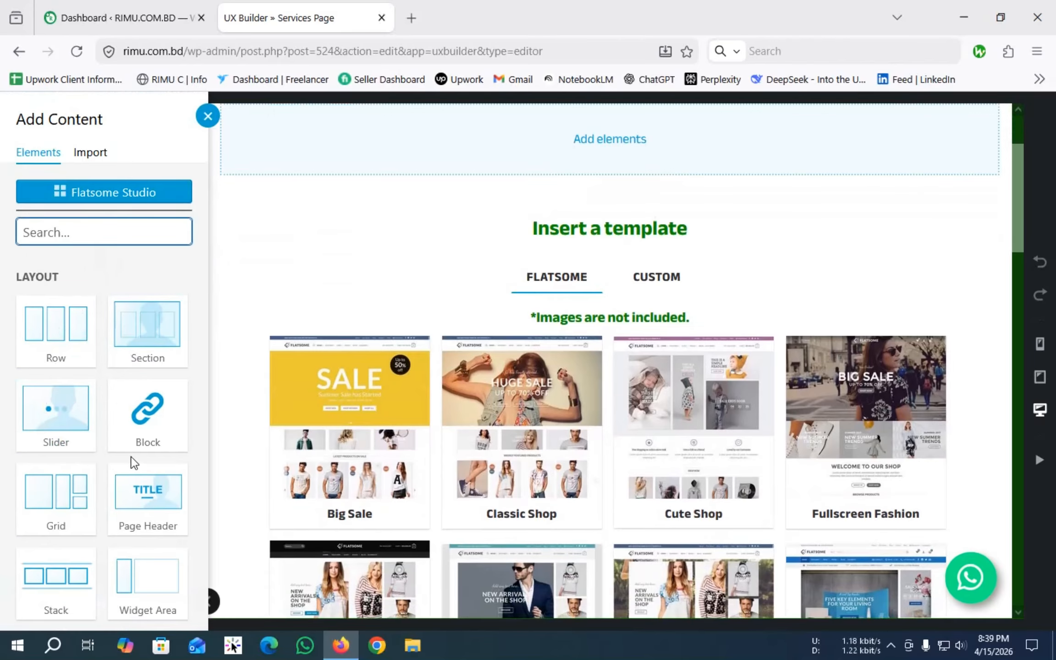
{"action": "scroll", "coordinate": [76, 493], "scroll_direction": "down", "scroll_amount": 2}
{"action": "scroll", "coordinate": [131, 265], "scroll_direction": "up", "scroll_amount": 2}
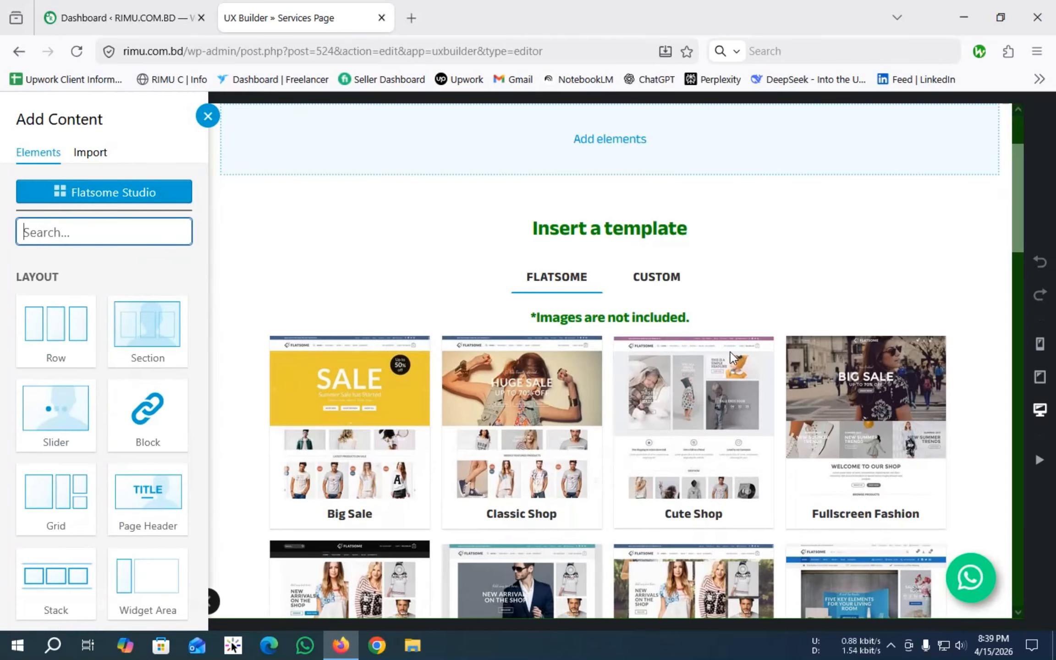
{"action": "left_click", "coordinate": [708, 236]}
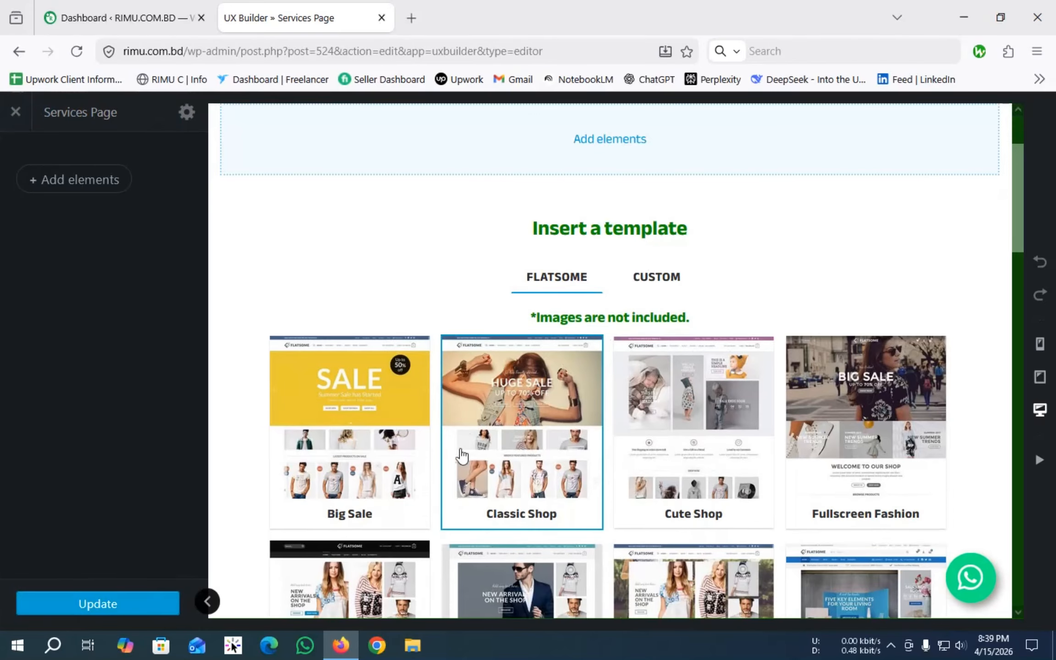
Step: Look through the Flatsome templates and insert the Big Sale template into the page
{"action": "scroll", "coordinate": [672, 415], "scroll_direction": "down", "scroll_amount": 6}
{"action": "scroll", "coordinate": [709, 424], "scroll_direction": "down", "scroll_amount": 5}
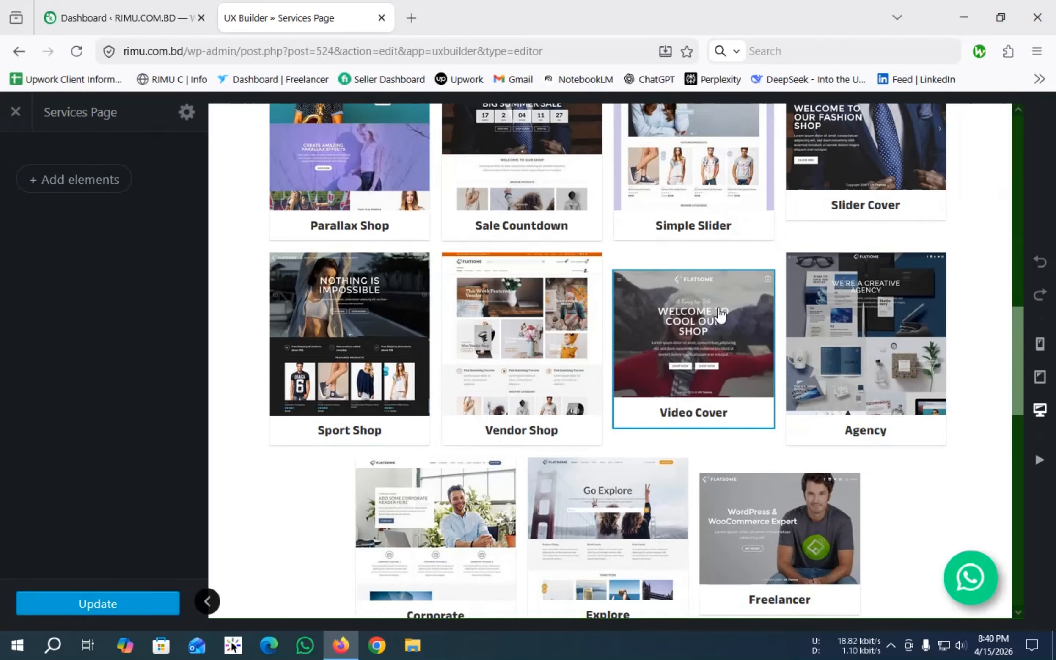
{"action": "scroll", "coordinate": [528, 507], "scroll_direction": "down", "scroll_amount": 4}
{"action": "scroll", "coordinate": [391, 354], "scroll_direction": "up", "scroll_amount": 15}
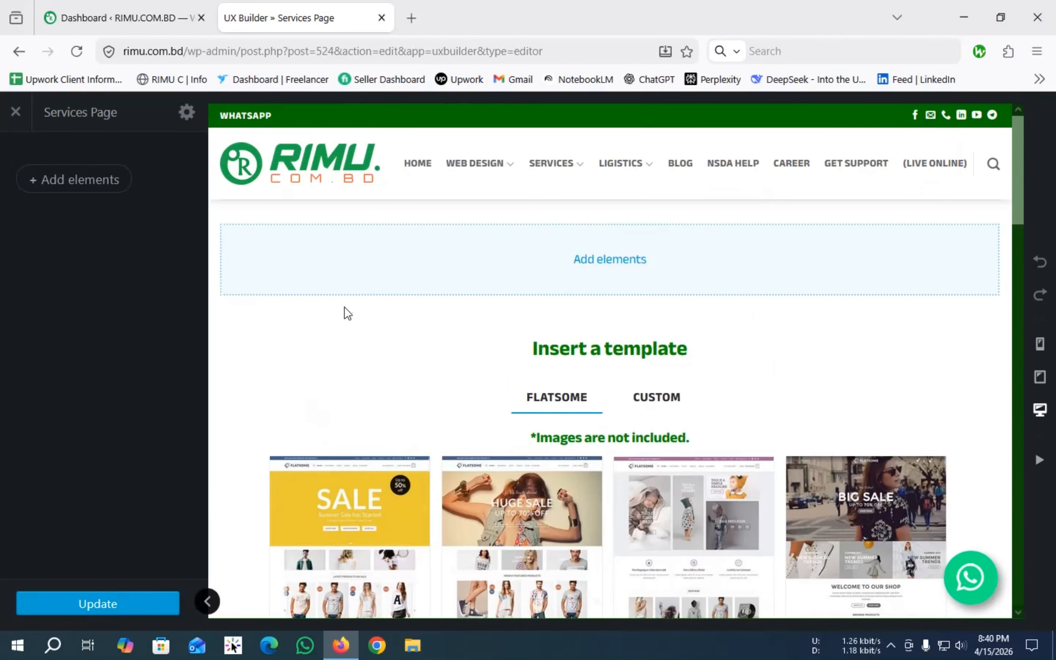
{"action": "scroll", "coordinate": [347, 320], "scroll_direction": "down", "scroll_amount": 5}
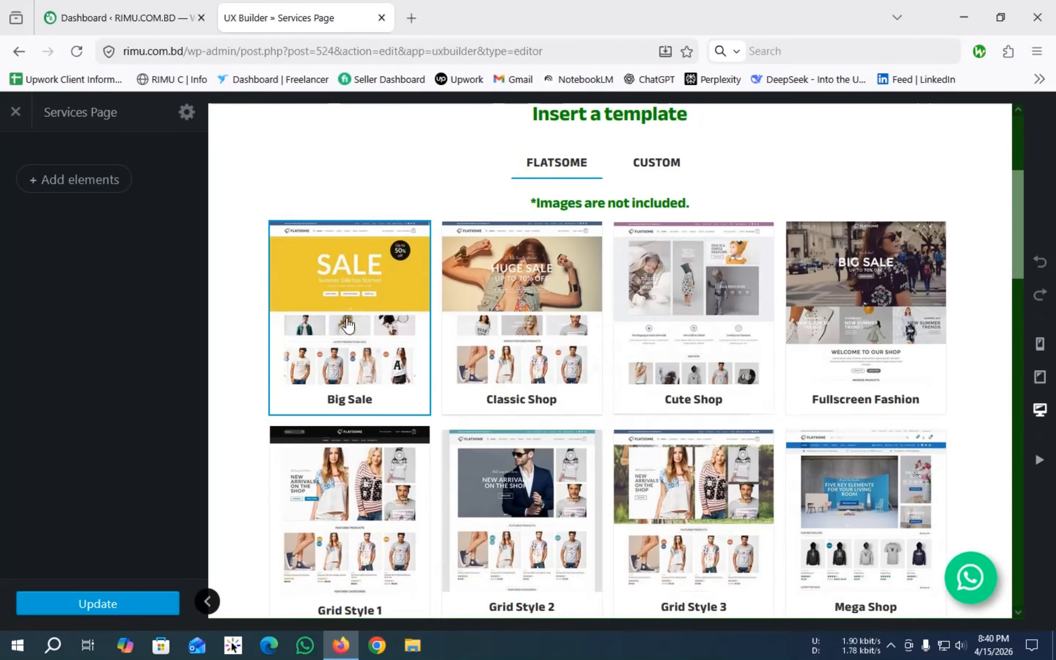
{"action": "left_click", "coordinate": [364, 304]}
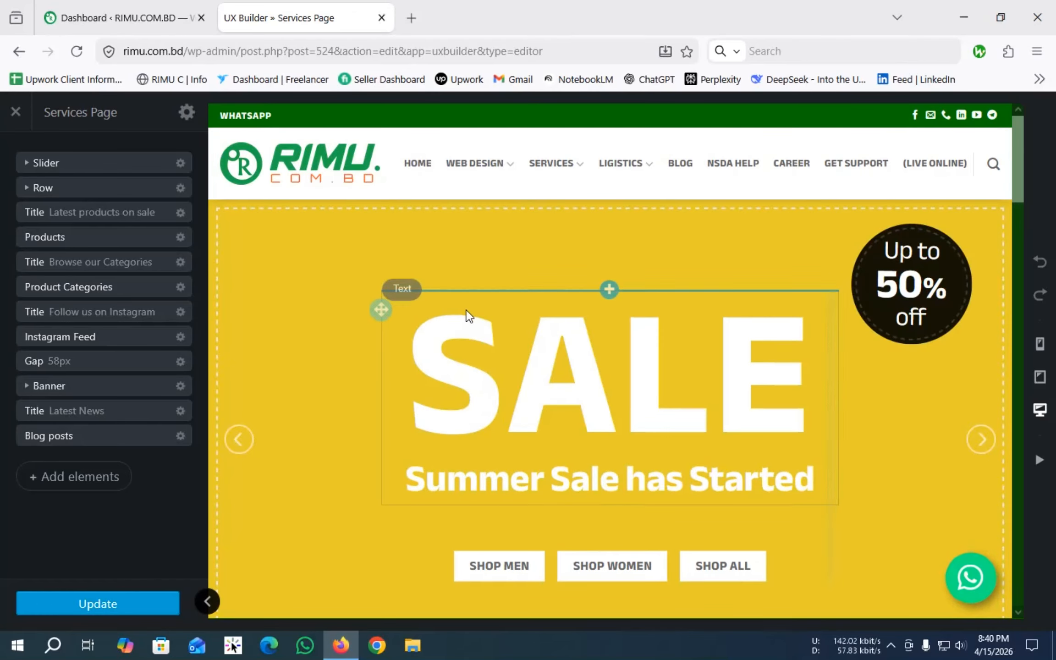
Step: Review the inserted template's layout on the page from the sale slider down to the footer
{"action": "scroll", "coordinate": [502, 399], "scroll_direction": "down", "scroll_amount": 5}
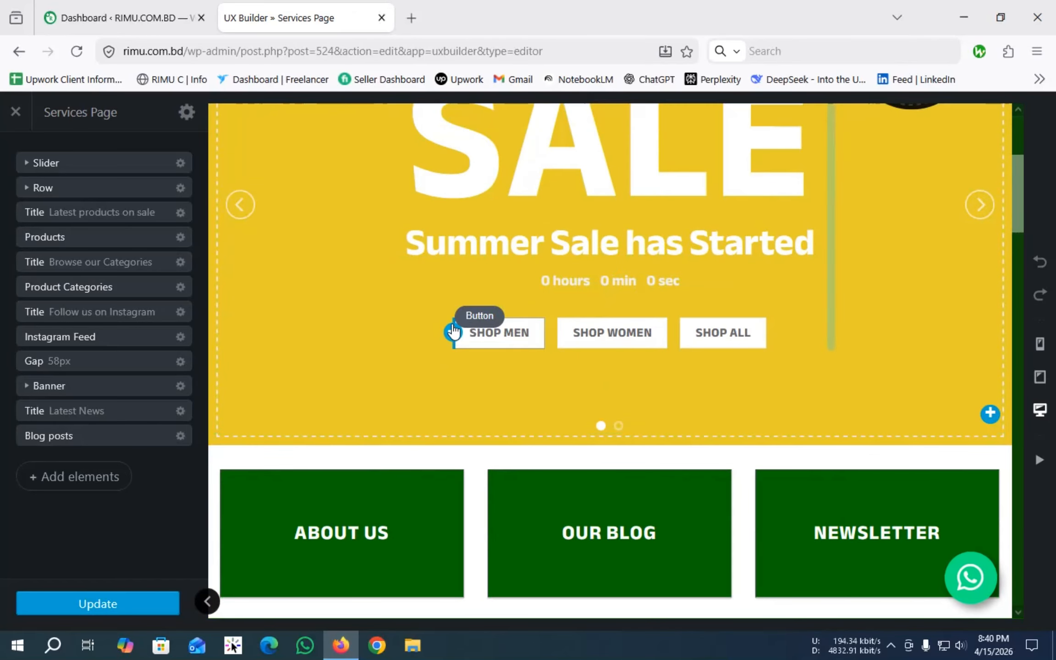
{"action": "scroll", "coordinate": [458, 329], "scroll_direction": "up", "scroll_amount": 5}
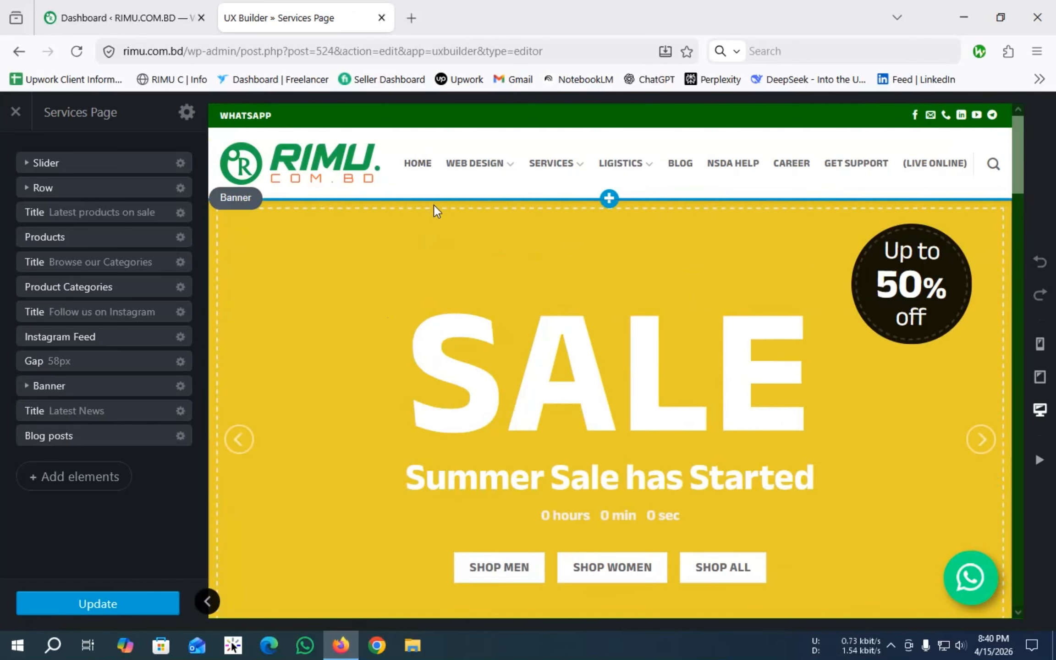
{"action": "scroll", "coordinate": [504, 371], "scroll_direction": "down", "scroll_amount": 20}
{"action": "scroll", "coordinate": [498, 407], "scroll_direction": "up", "scroll_amount": 10}
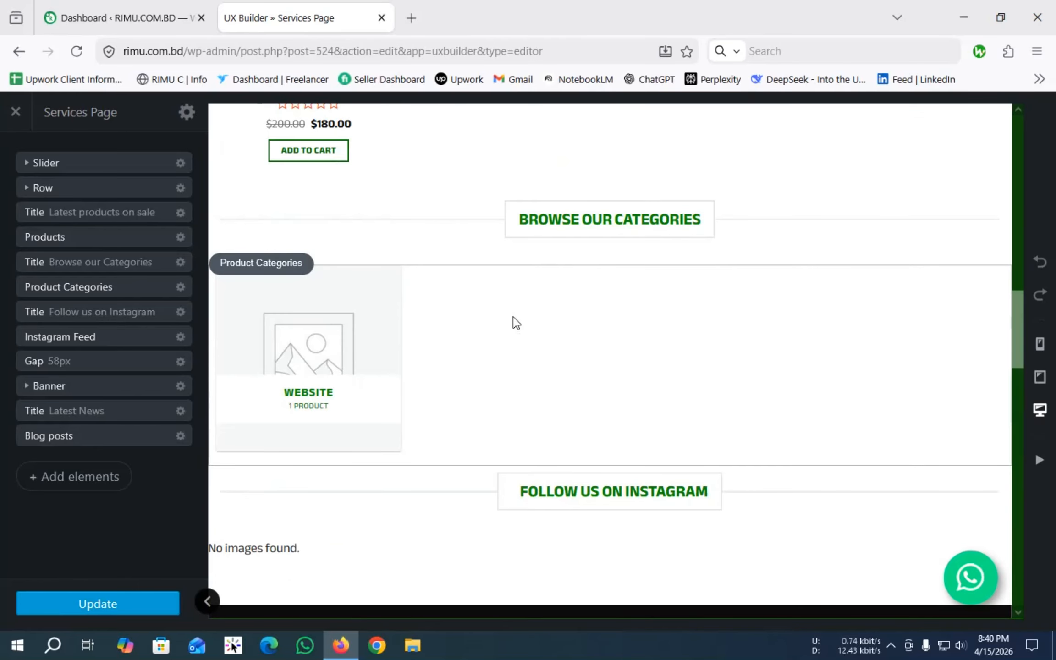
{"action": "scroll", "coordinate": [527, 353], "scroll_direction": "down", "scroll_amount": 15}
{"action": "scroll", "coordinate": [423, 384], "scroll_direction": "down", "scroll_amount": 5}
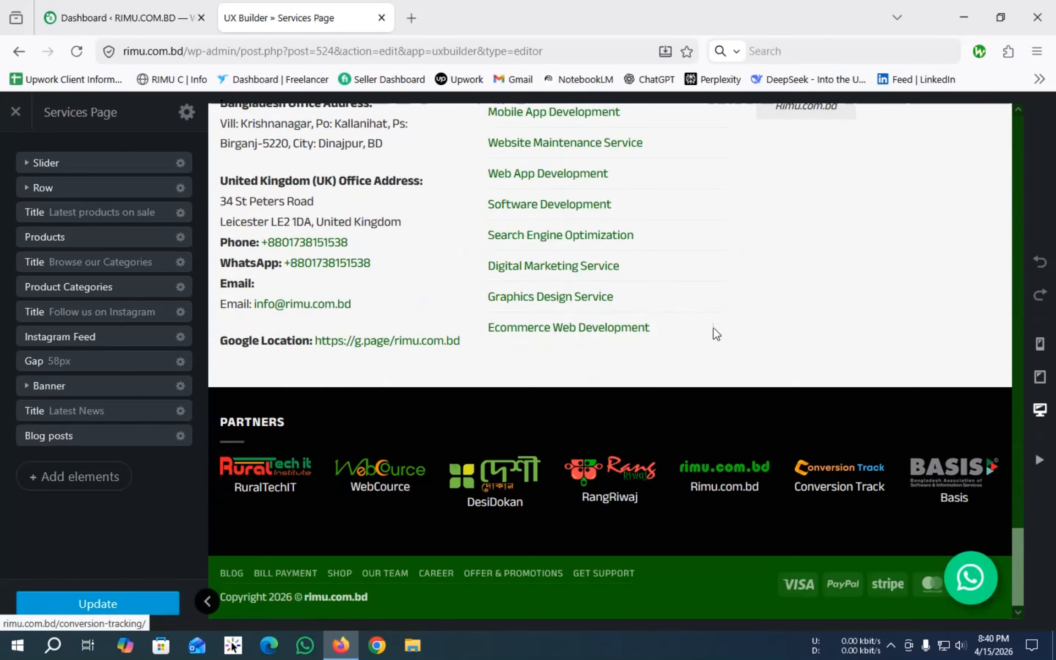
{"action": "scroll", "coordinate": [490, 351], "scroll_direction": "up", "scroll_amount": 20}
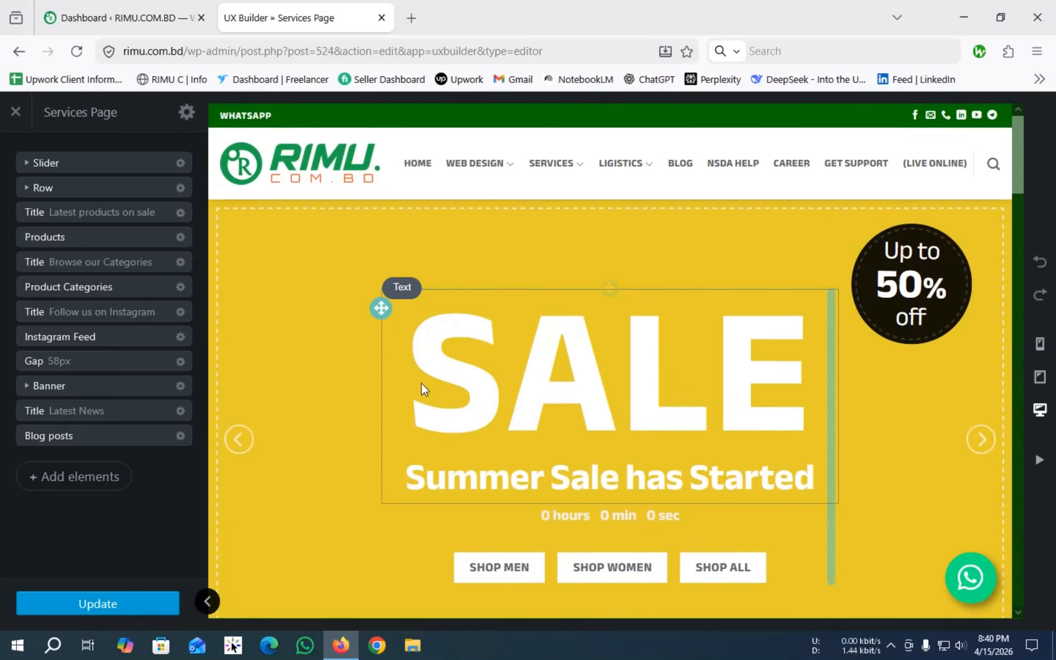
{"action": "scroll", "coordinate": [422, 382], "scroll_direction": "down", "scroll_amount": 5}
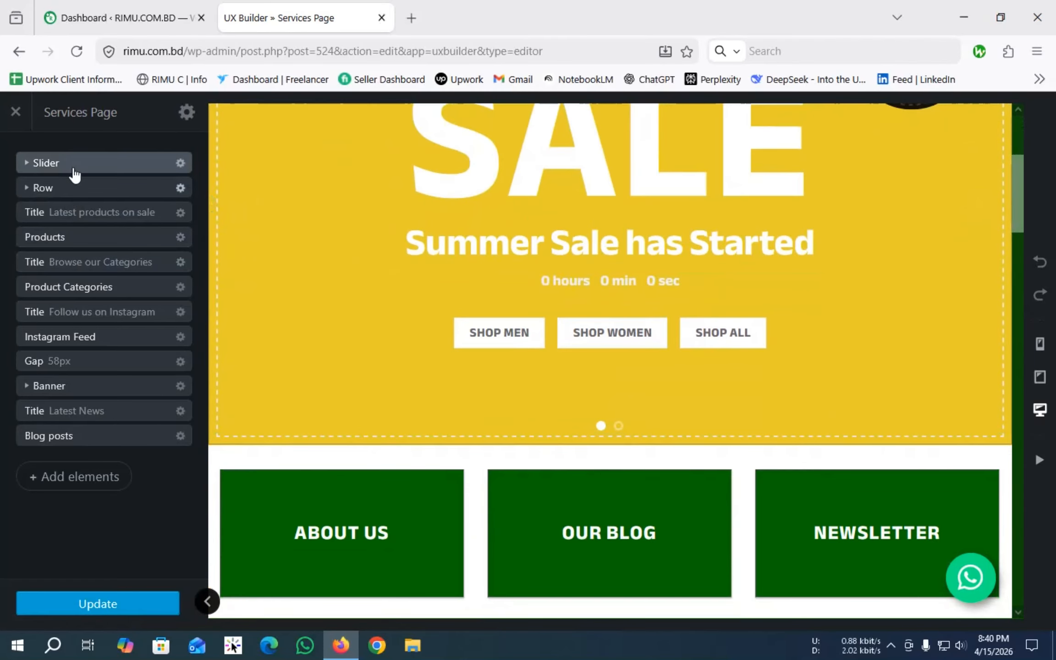
Step: Expand the Row below the slider in the page structure and examine which blocks its columns correspond to
{"action": "left_click", "coordinate": [26, 165]}
{"action": "left_click", "coordinate": [24, 169]}
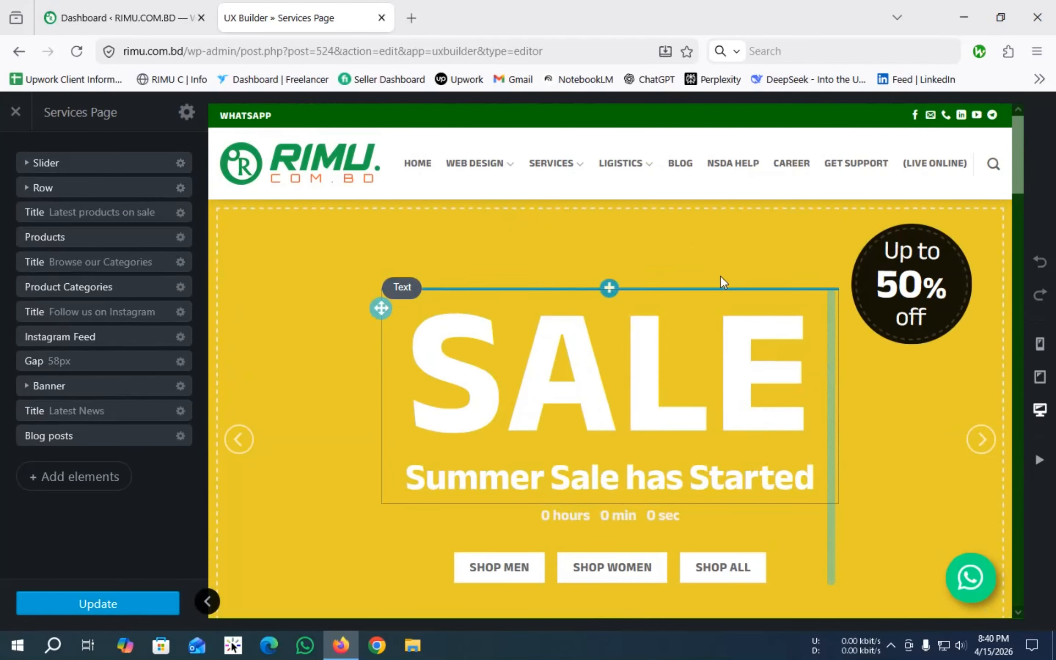
{"action": "left_click", "coordinate": [27, 188]}
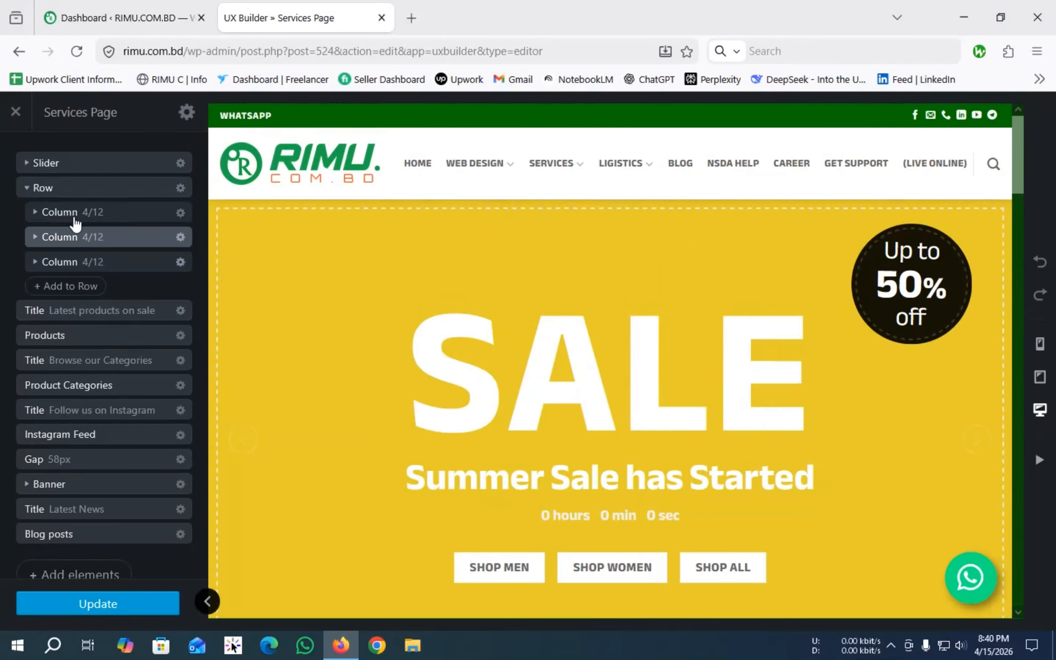
{"action": "left_click", "coordinate": [66, 196]}
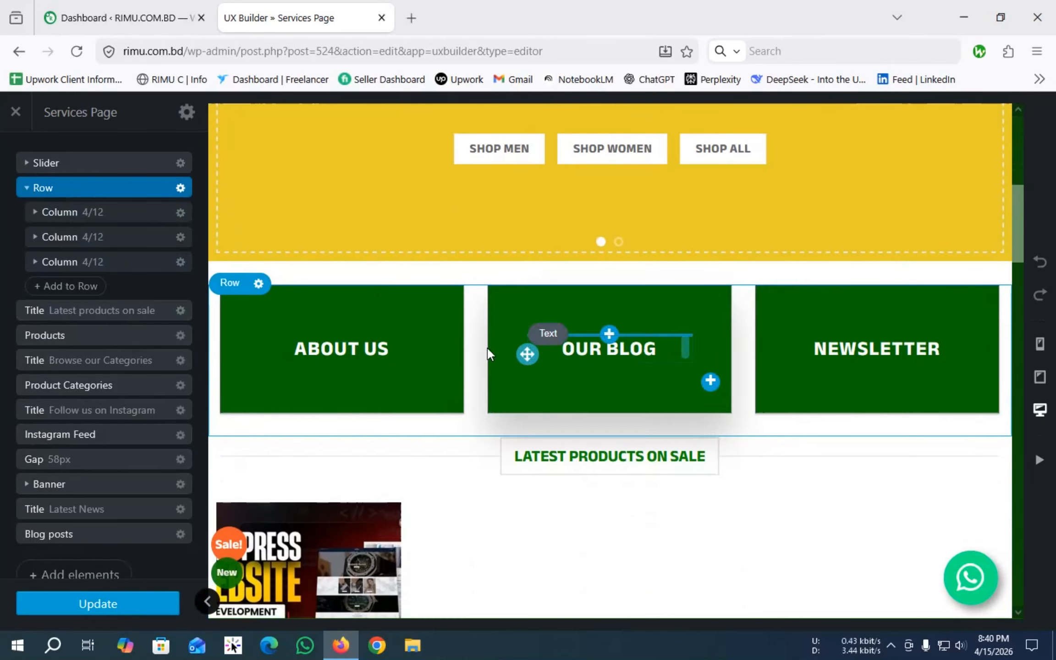
{"action": "left_click", "coordinate": [54, 213]}
{"action": "left_click", "coordinate": [64, 262]}
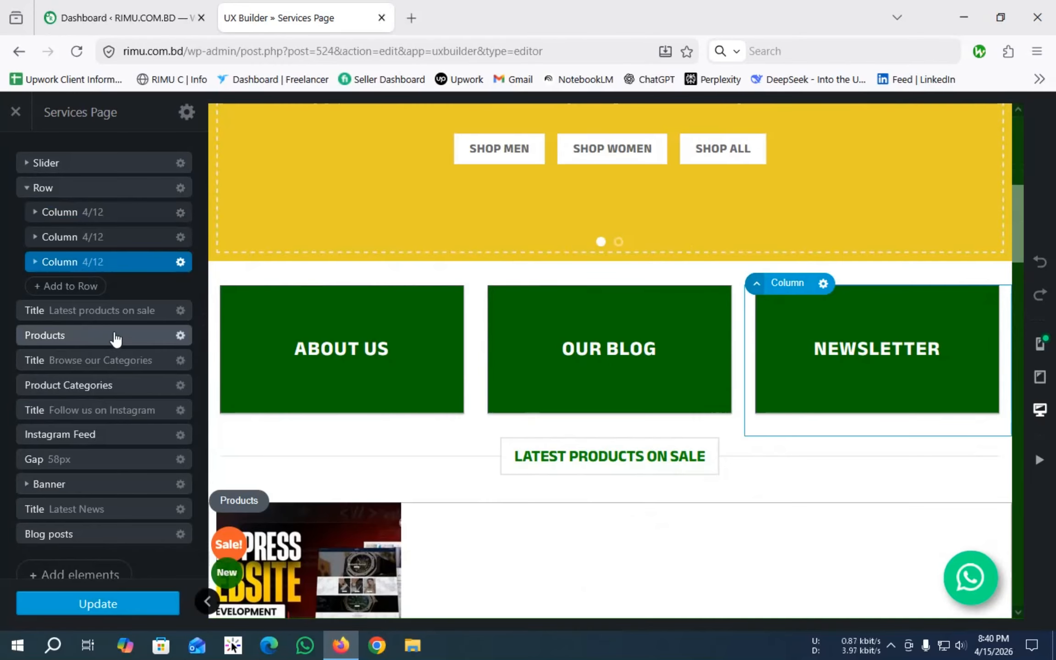
Step: Examine which page block each structure entry from the Latest products on sale title down to Blog posts corresponds to
{"action": "left_click", "coordinate": [49, 312]}
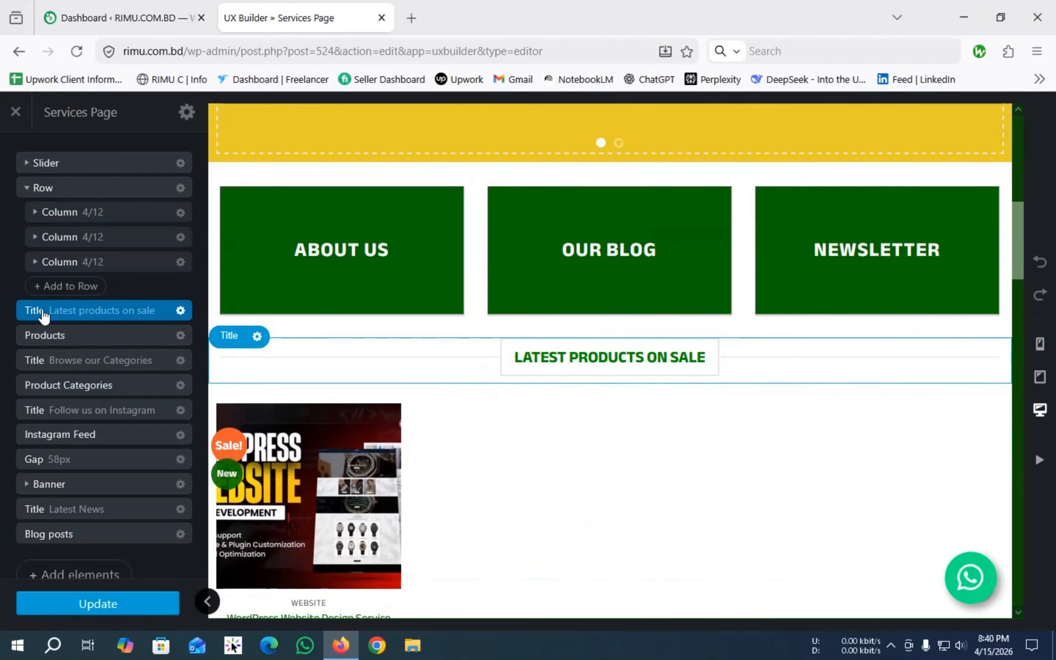
{"action": "left_click", "coordinate": [84, 337]}
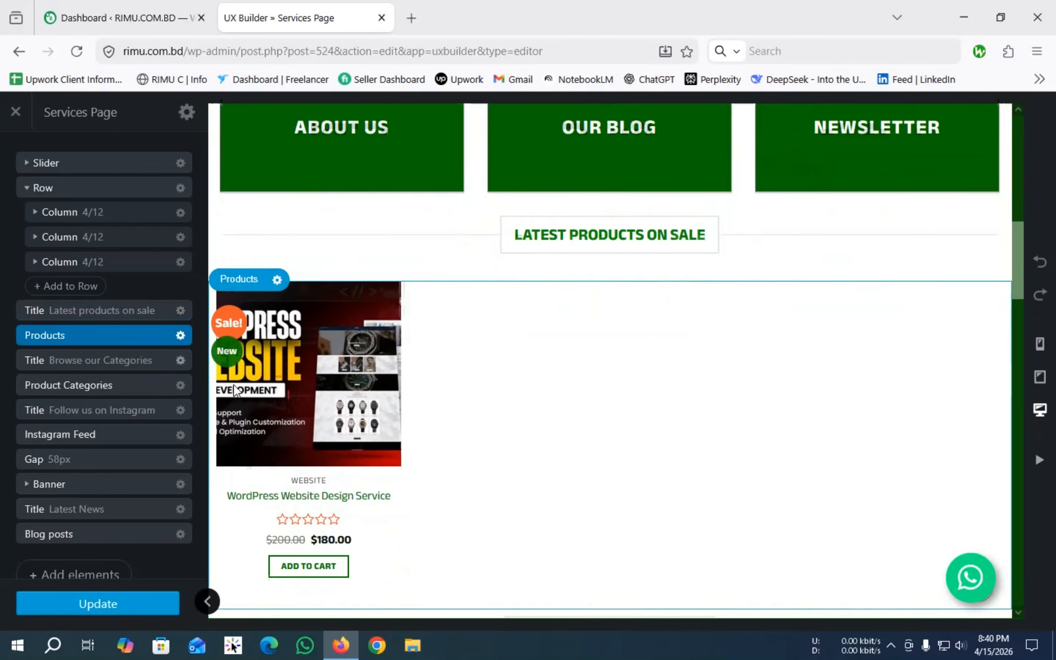
{"action": "left_click", "coordinate": [57, 364]}
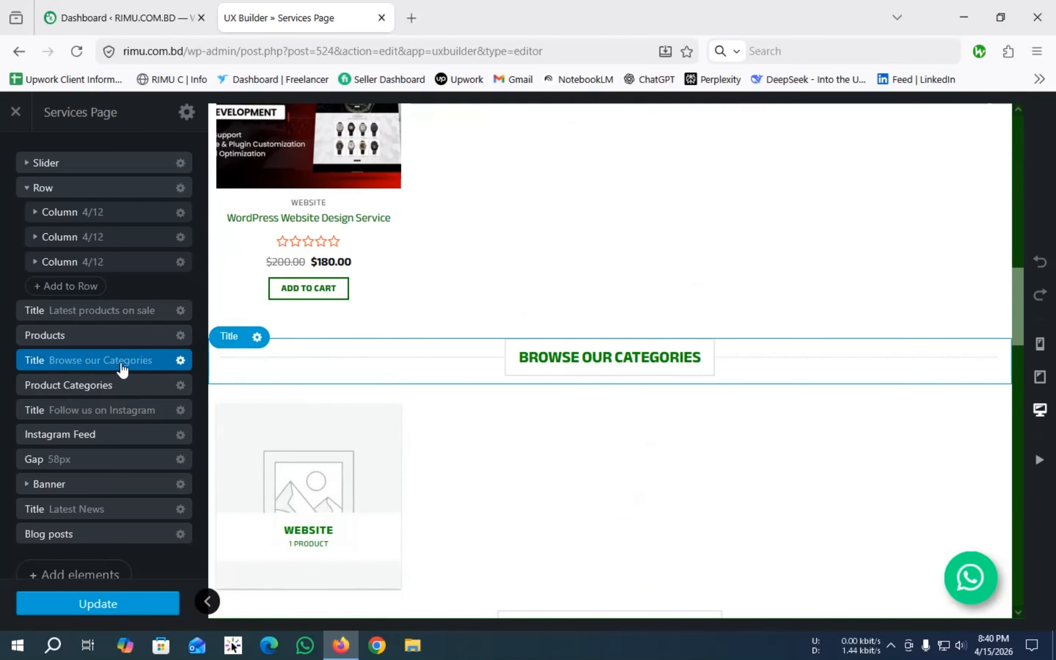
{"action": "left_click", "coordinate": [60, 387]}
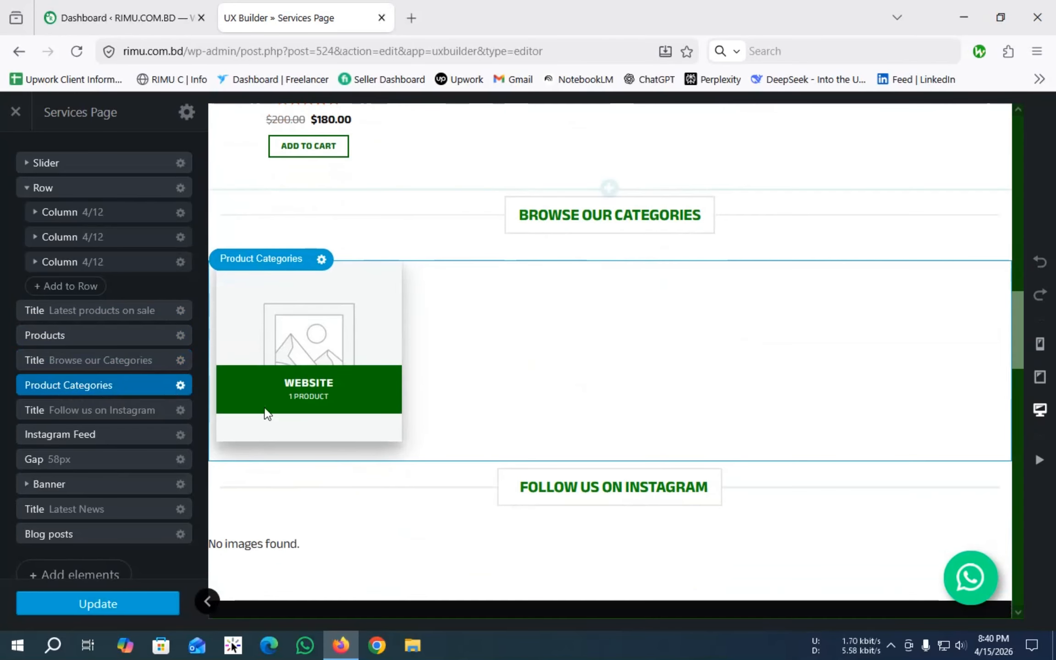
{"action": "left_click", "coordinate": [57, 422]}
{"action": "left_click", "coordinate": [57, 434]}
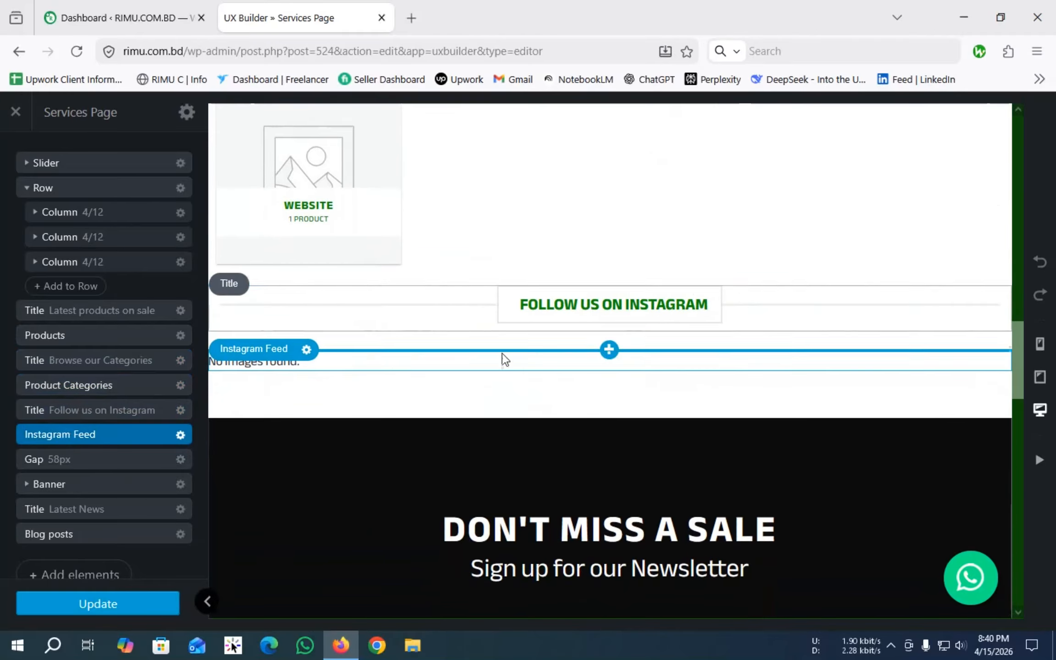
{"action": "left_click", "coordinate": [69, 460]}
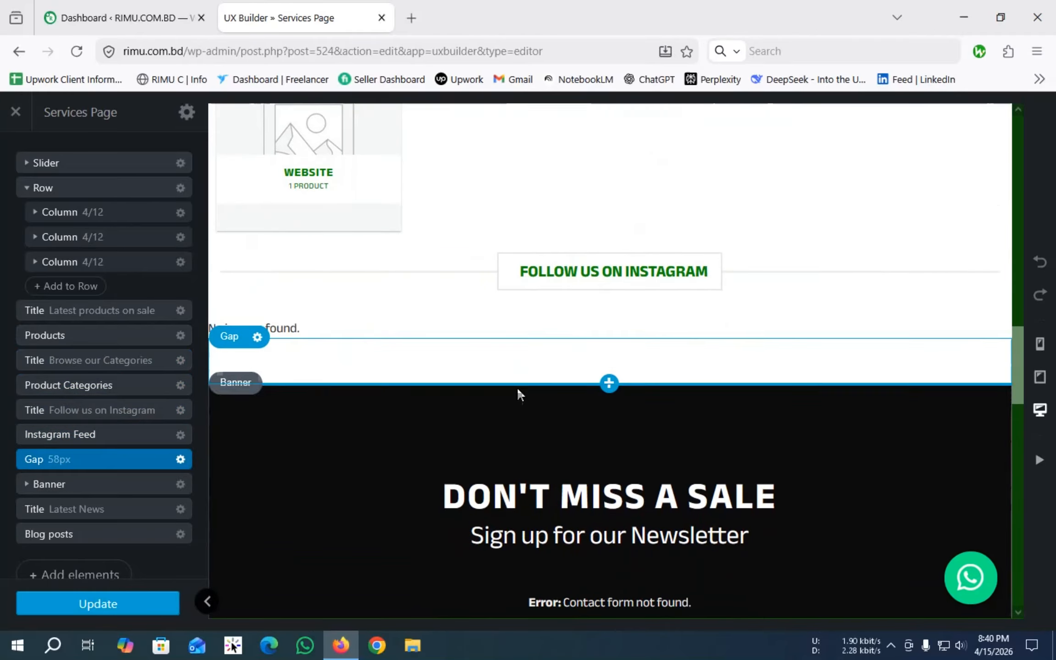
{"action": "left_click", "coordinate": [91, 486]}
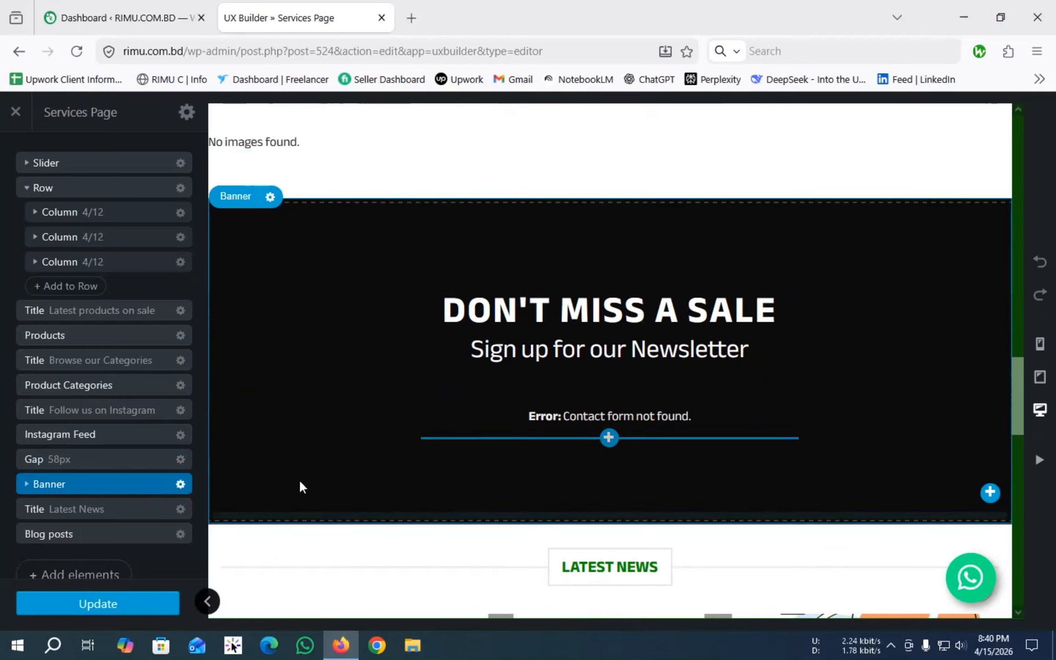
{"action": "left_click", "coordinate": [64, 507]}
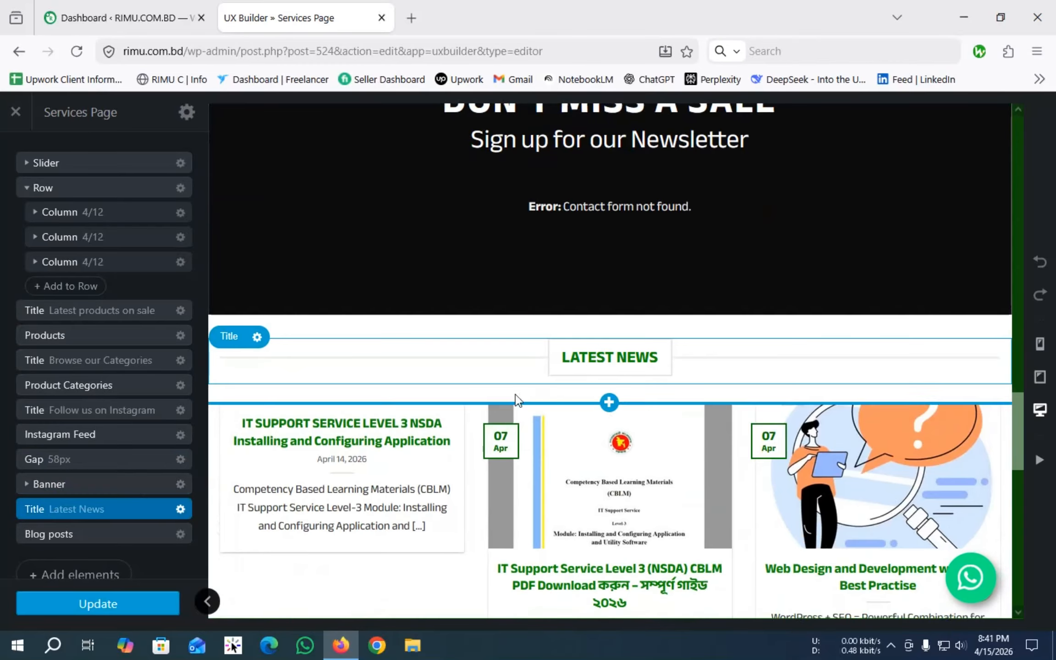
{"action": "left_click", "coordinate": [106, 534]}
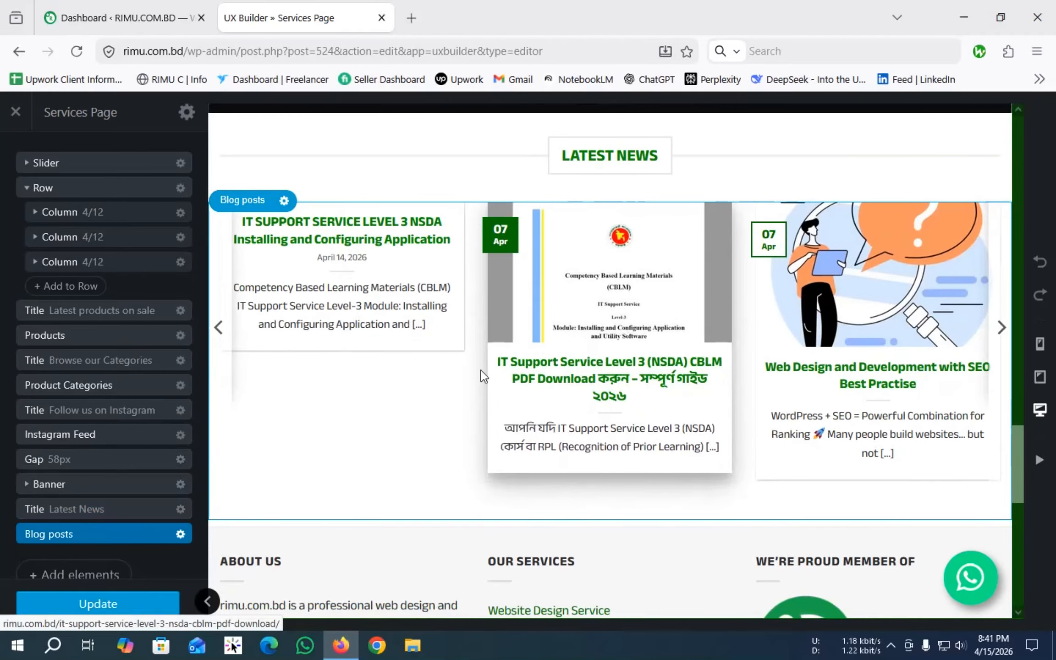
Step: Collapse the Row in the page structure and look over the page around it up to the header
{"action": "left_click", "coordinate": [52, 193]}
{"action": "left_click", "coordinate": [26, 188]}
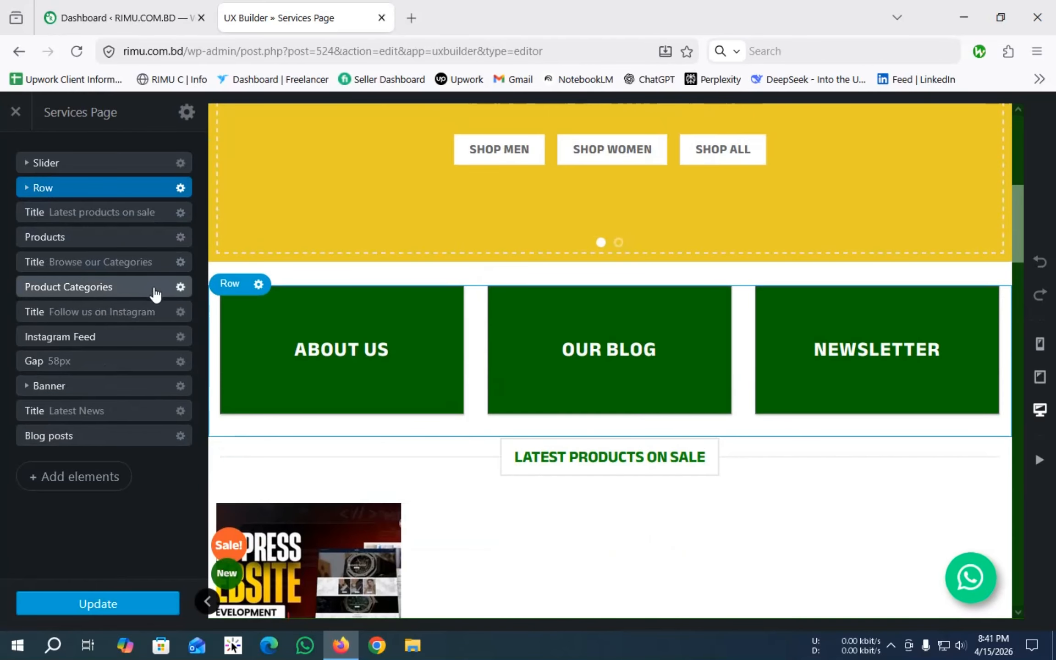
{"action": "scroll", "coordinate": [660, 468], "scroll_direction": "down", "scroll_amount": 2}
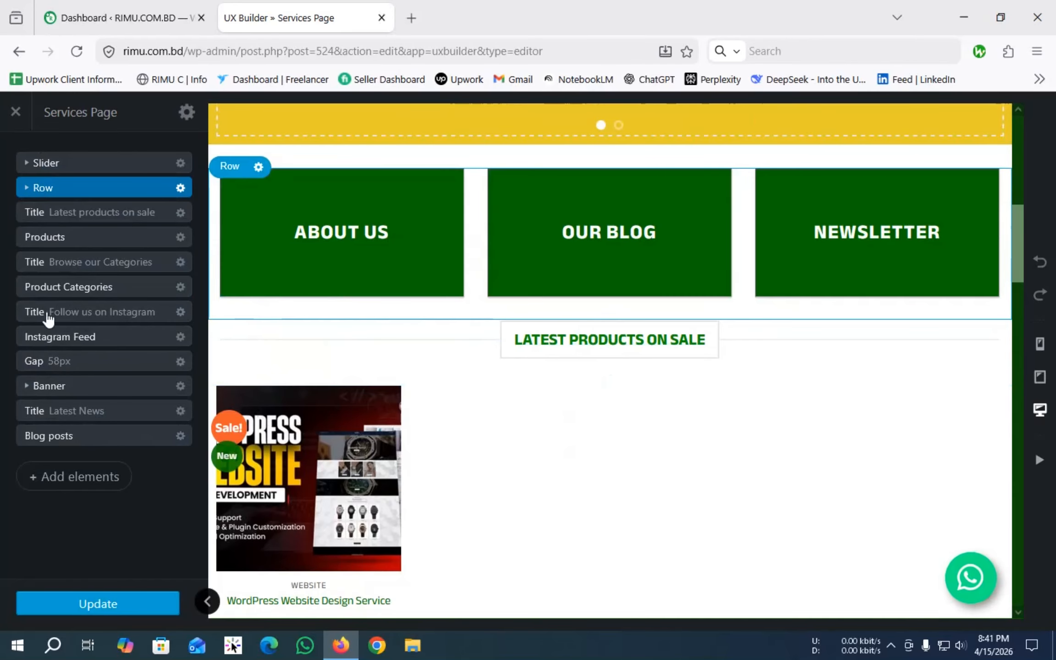
{"action": "scroll", "coordinate": [367, 374], "scroll_direction": "down", "scroll_amount": 2}
{"action": "scroll", "coordinate": [468, 380], "scroll_direction": "up", "scroll_amount": 9}
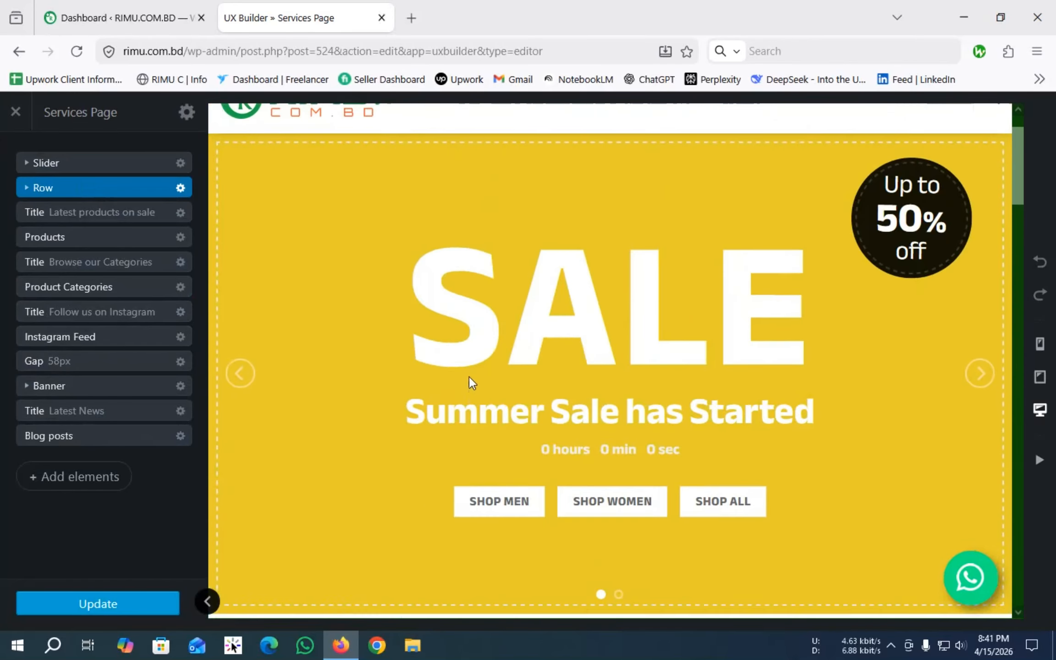
{"action": "scroll", "coordinate": [469, 376], "scroll_direction": "up", "scroll_amount": 2}
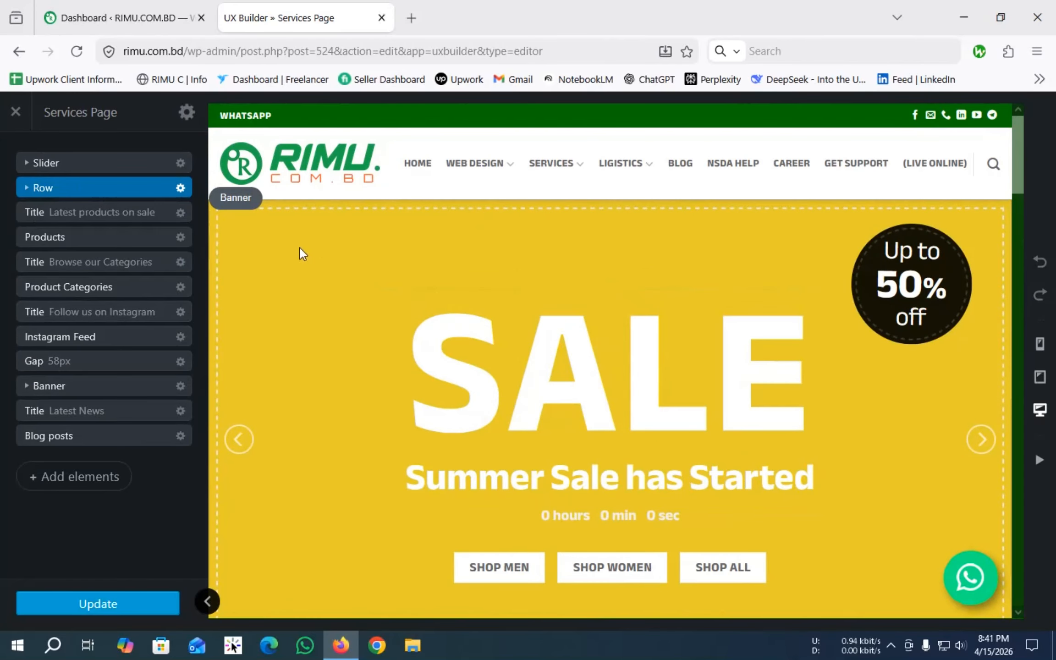
Step: Delete the Slider, the Row, the Latest products on sale title, the Products element and the Browse our Categories title
{"action": "right_click", "coordinate": [60, 164]}
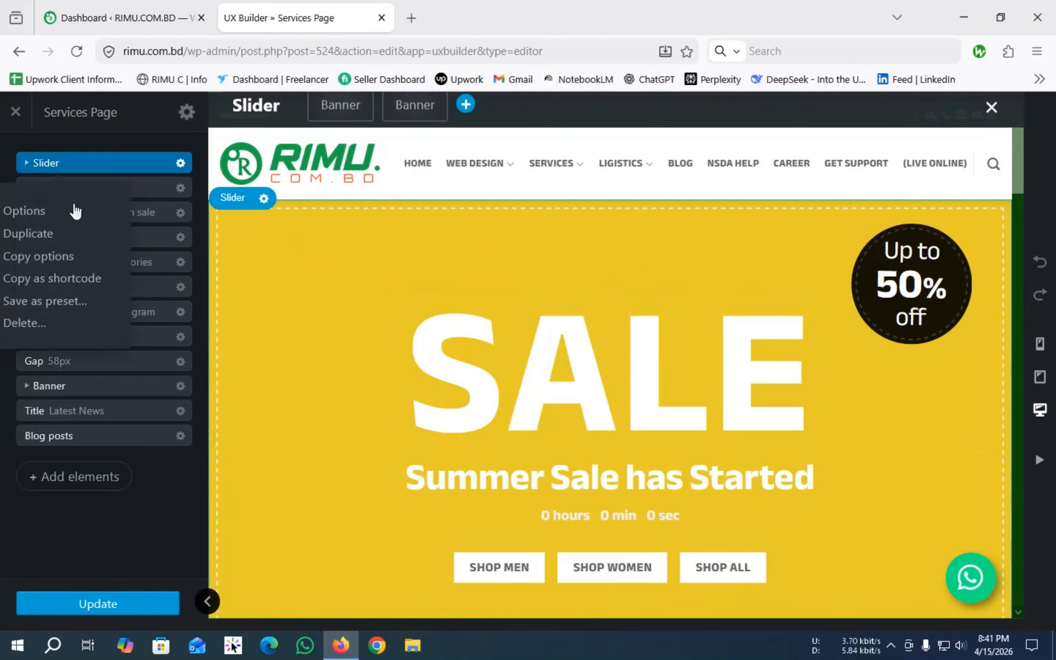
{"action": "left_click", "coordinate": [23, 324]}
{"action": "right_click", "coordinate": [87, 172]}
{"action": "left_click", "coordinate": [42, 324]}
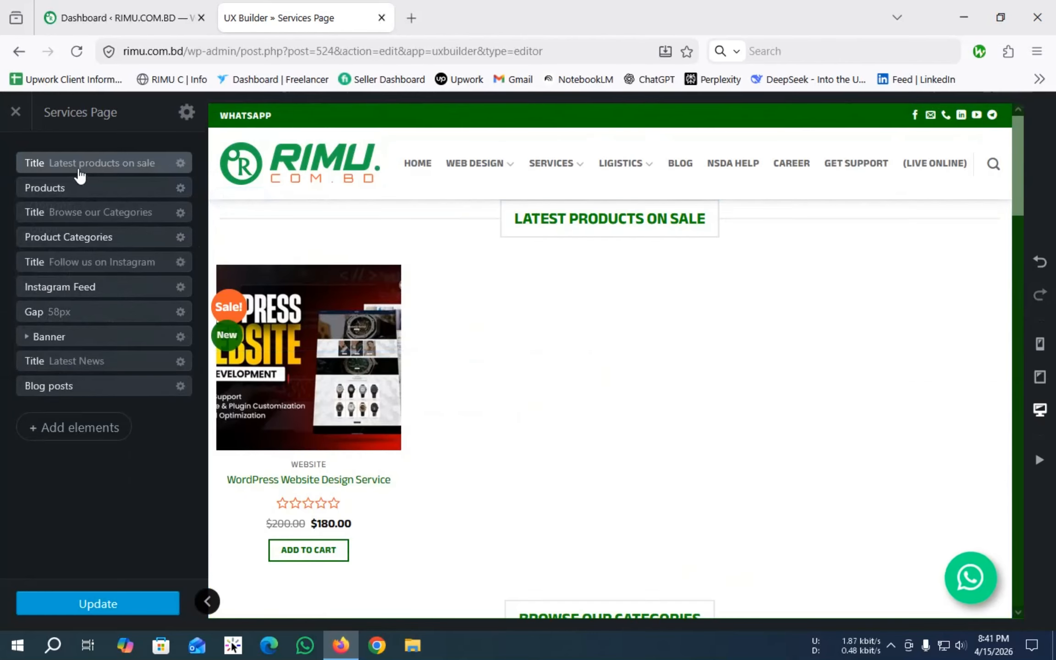
{"action": "right_click", "coordinate": [80, 175]}
{"action": "left_click", "coordinate": [87, 308]}
{"action": "right_click", "coordinate": [59, 167]}
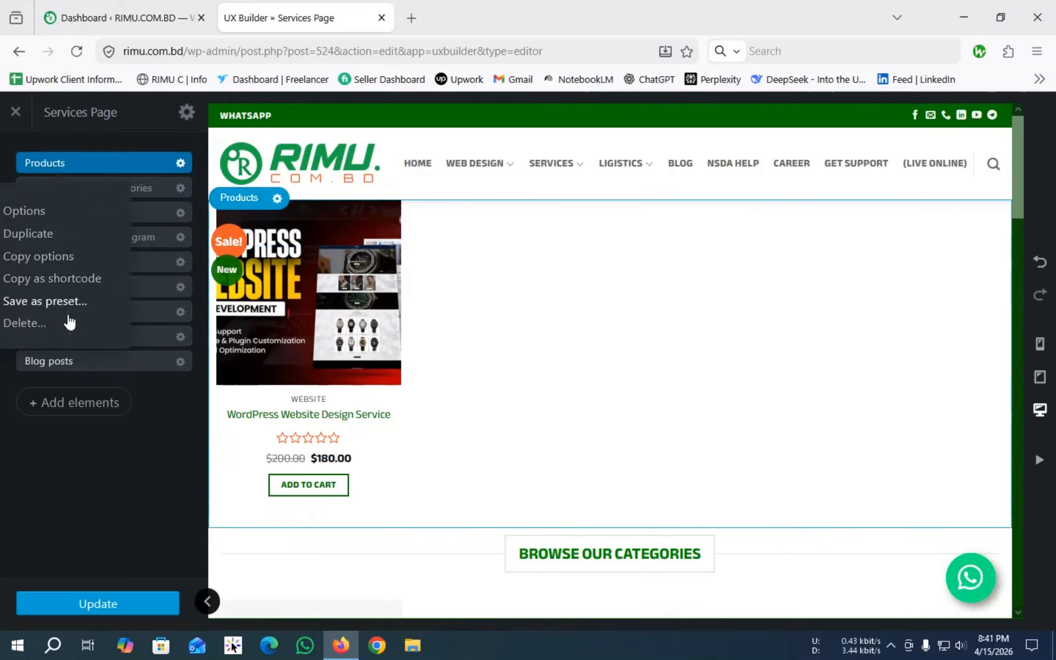
{"action": "left_click", "coordinate": [69, 322]}
{"action": "right_click", "coordinate": [104, 167]}
{"action": "left_click", "coordinate": [47, 319]}
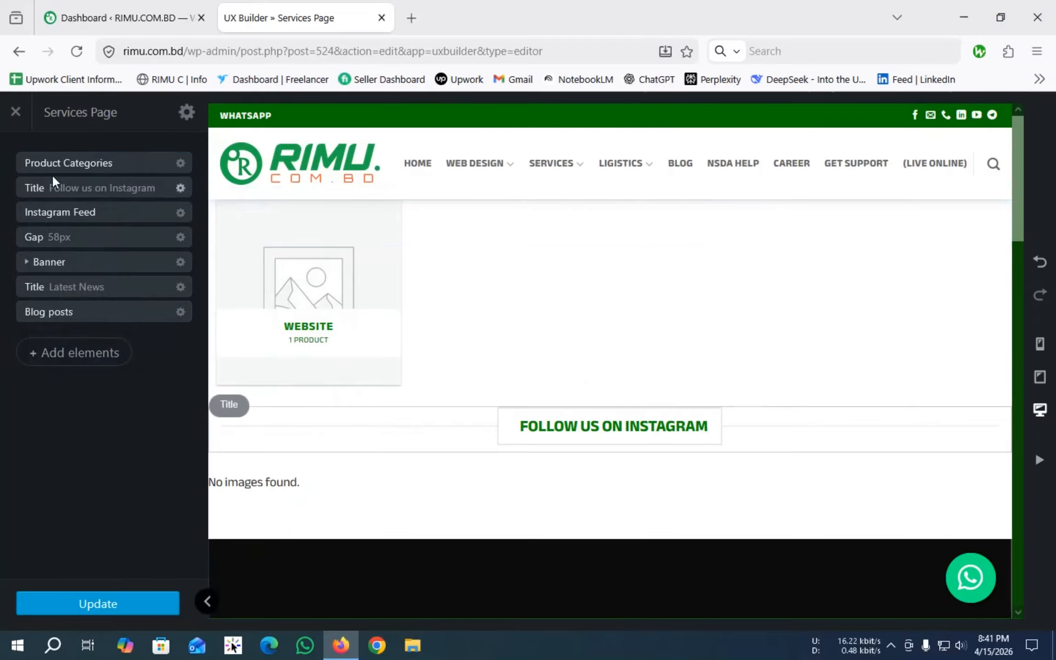
Step: Delete the Product Categories, the Follow us on Instagram title, the Instagram Feed and the 58px Gap
{"action": "right_click", "coordinate": [52, 167]}
{"action": "left_click", "coordinate": [18, 322]}
{"action": "right_click", "coordinate": [91, 164]}
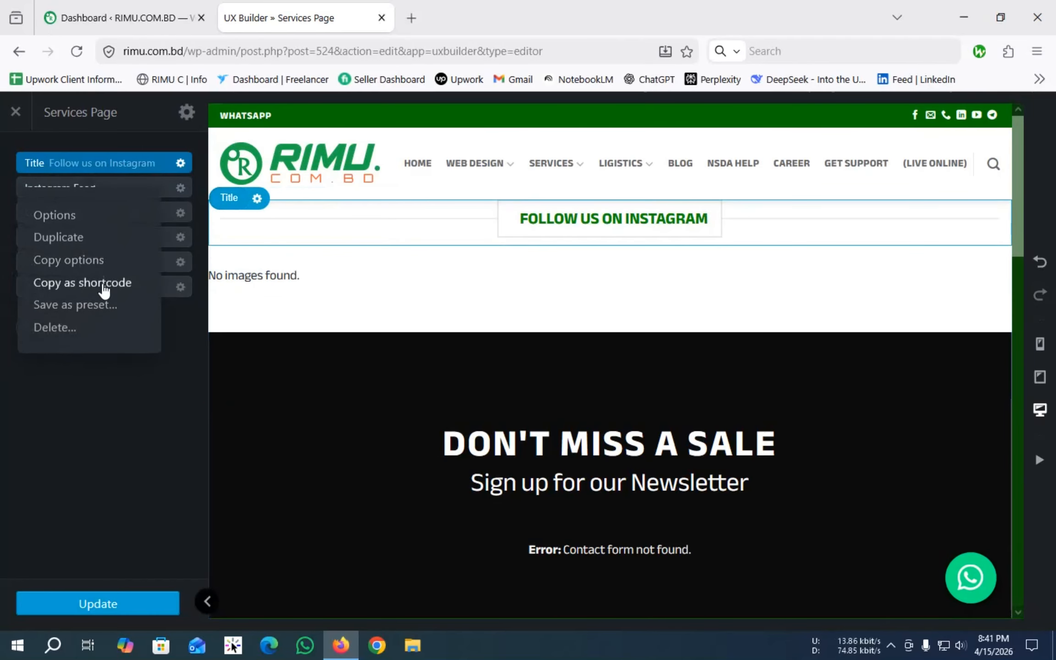
{"action": "left_click", "coordinate": [55, 327]}
{"action": "right_click", "coordinate": [78, 166]}
{"action": "left_click", "coordinate": [46, 318]}
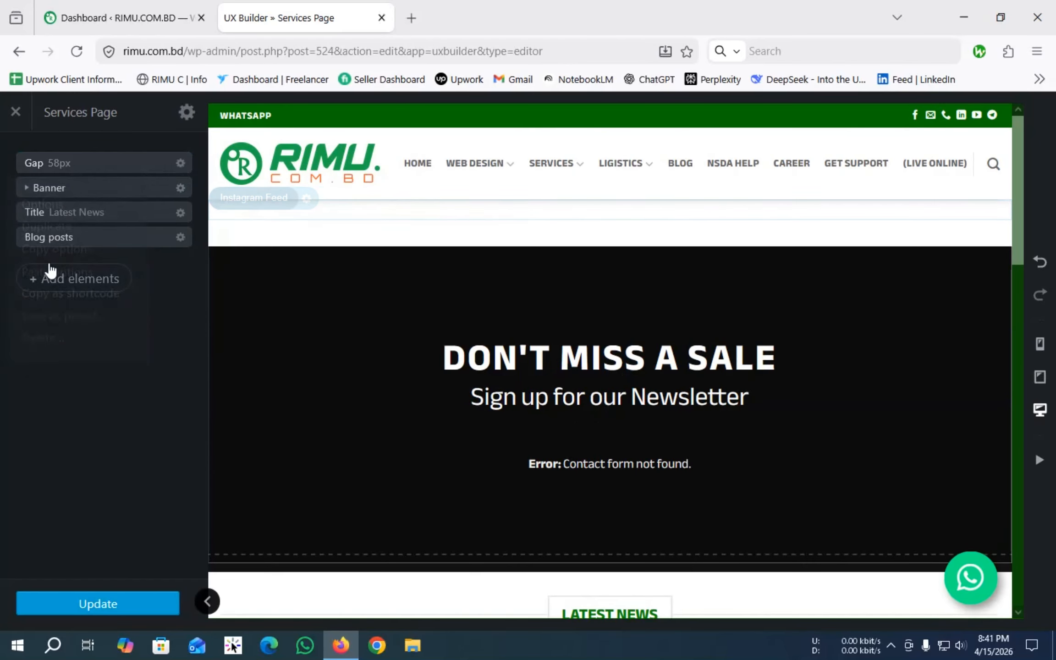
{"action": "right_click", "coordinate": [66, 164]}
{"action": "left_click", "coordinate": [46, 316]}
Step: Delete the remaining Banner, Latest News title and Blog posts elements to empty the page
{"action": "right_click", "coordinate": [52, 165]}
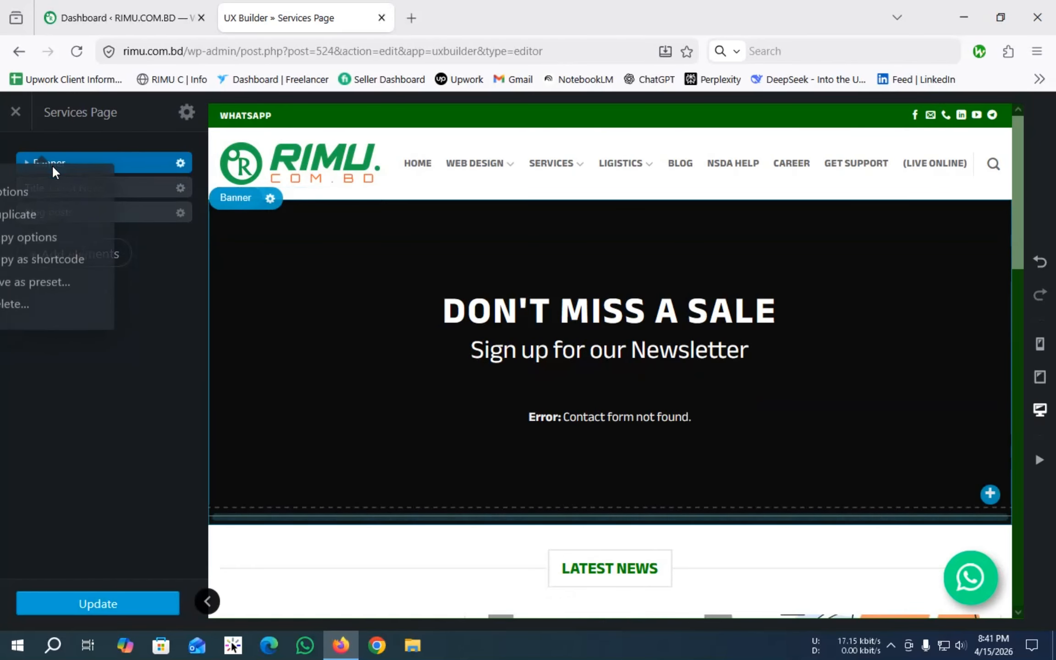
{"action": "left_click", "coordinate": [97, 317]}
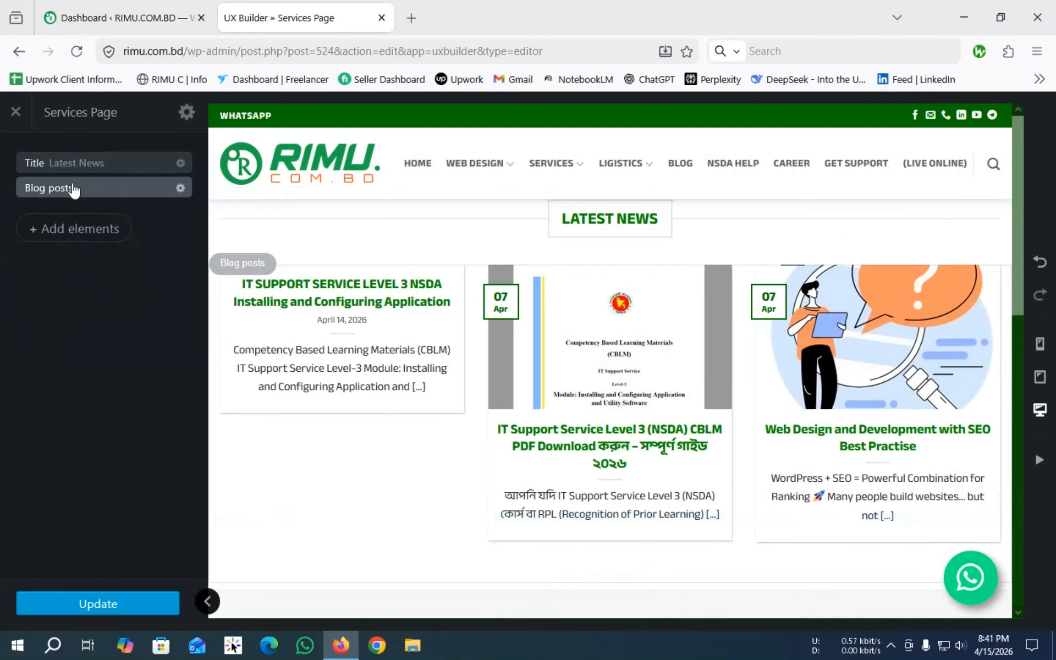
{"action": "right_click", "coordinate": [78, 163]}
{"action": "left_click", "coordinate": [39, 317]}
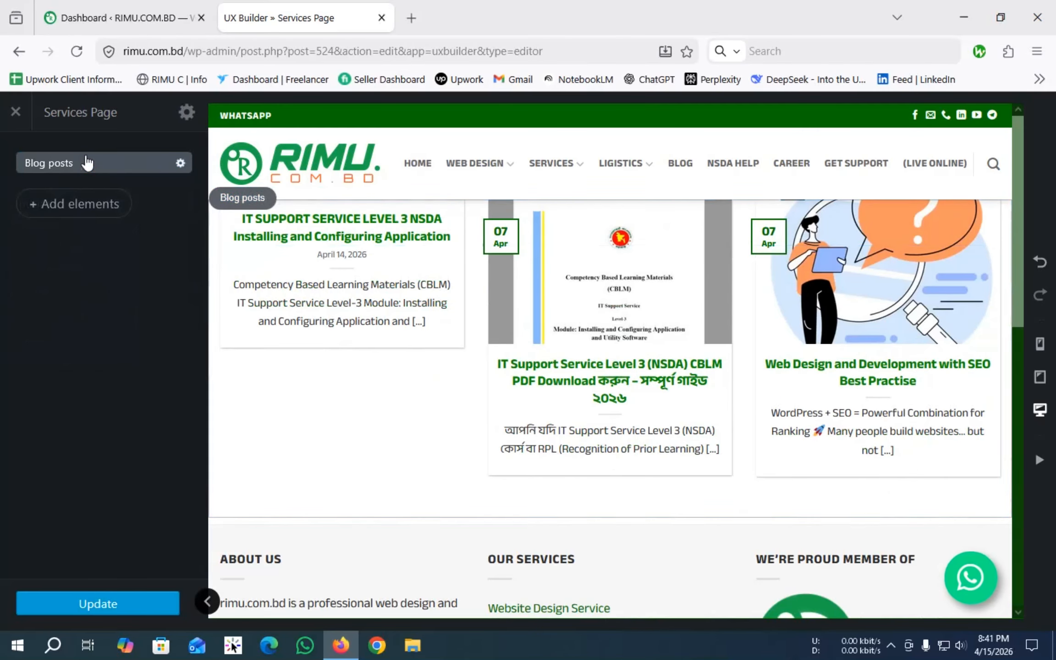
{"action": "right_click", "coordinate": [88, 162]}
{"action": "left_click", "coordinate": [69, 315]}
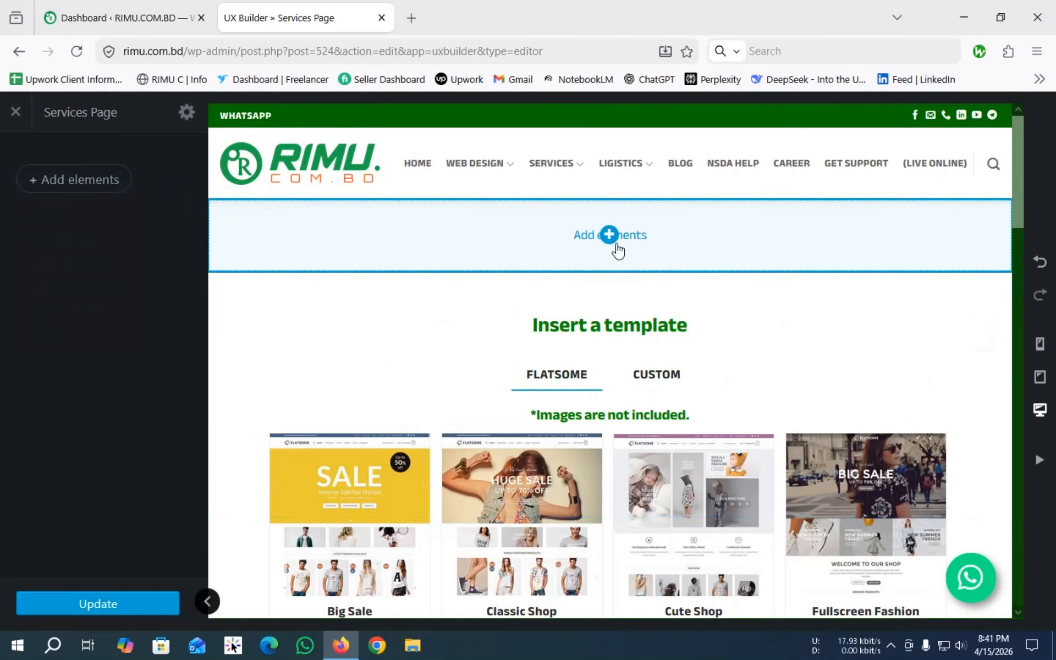
Step: Add a Section layout element to the empty page
{"action": "scroll", "coordinate": [528, 188], "scroll_direction": "down", "scroll_amount": 20}
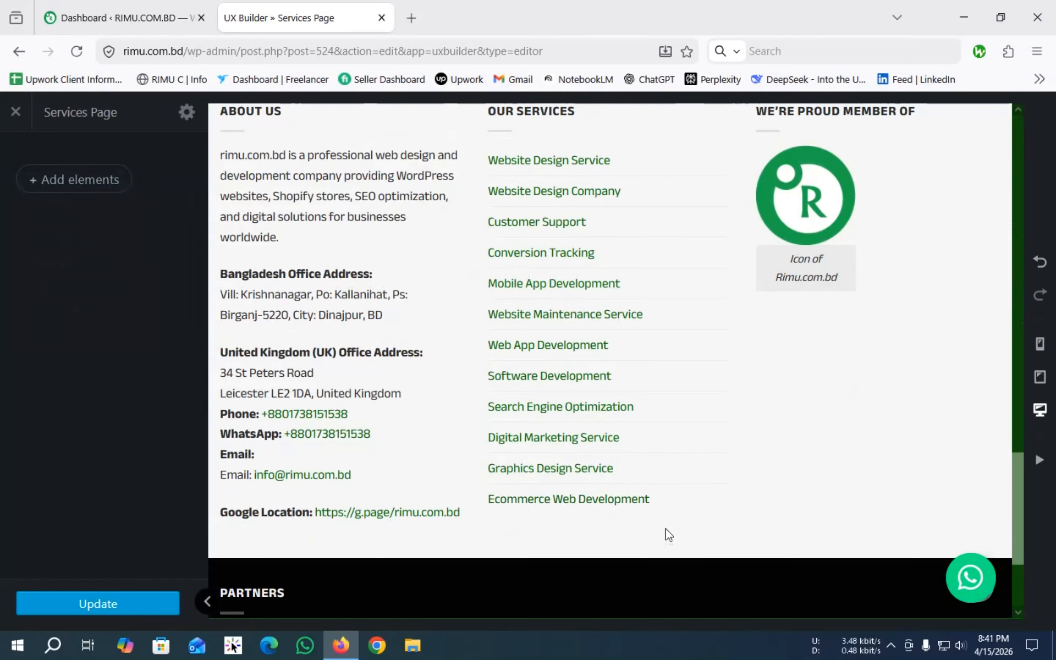
{"action": "scroll", "coordinate": [522, 379], "scroll_direction": "up", "scroll_amount": 20}
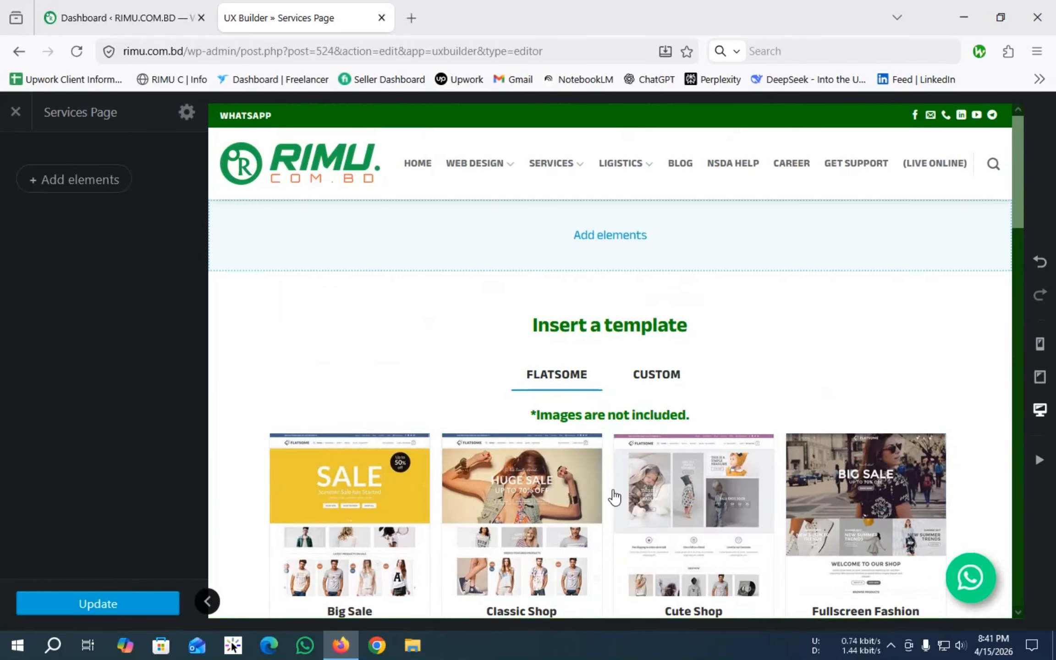
{"action": "scroll", "coordinate": [613, 495], "scroll_direction": "down", "scroll_amount": 5}
{"action": "scroll", "coordinate": [686, 461], "scroll_direction": "up", "scroll_amount": 5}
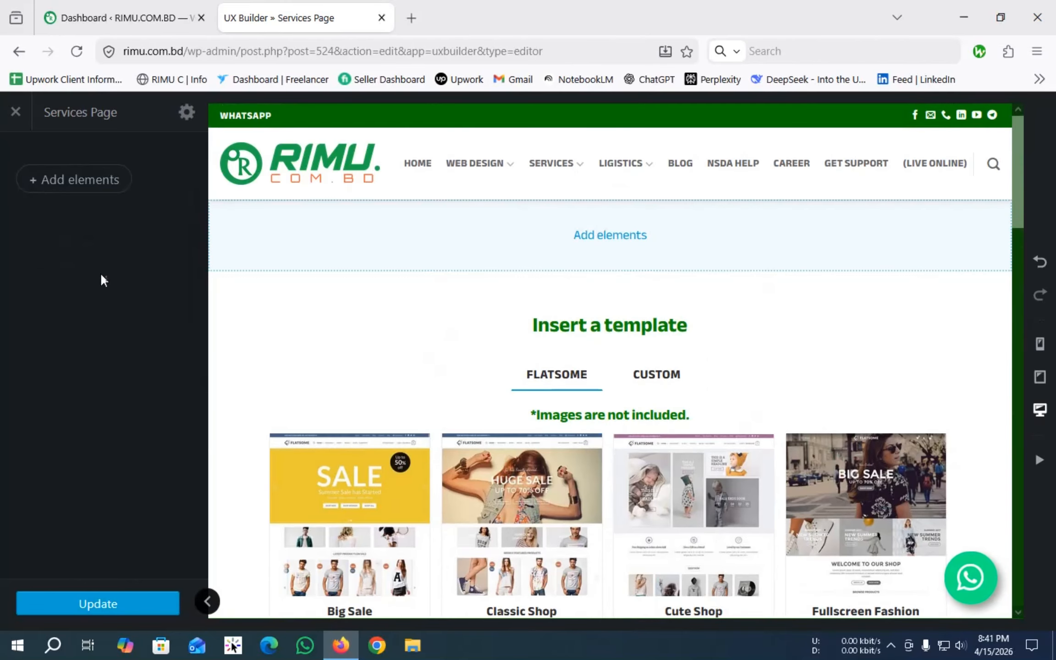
{"action": "left_click", "coordinate": [54, 183]}
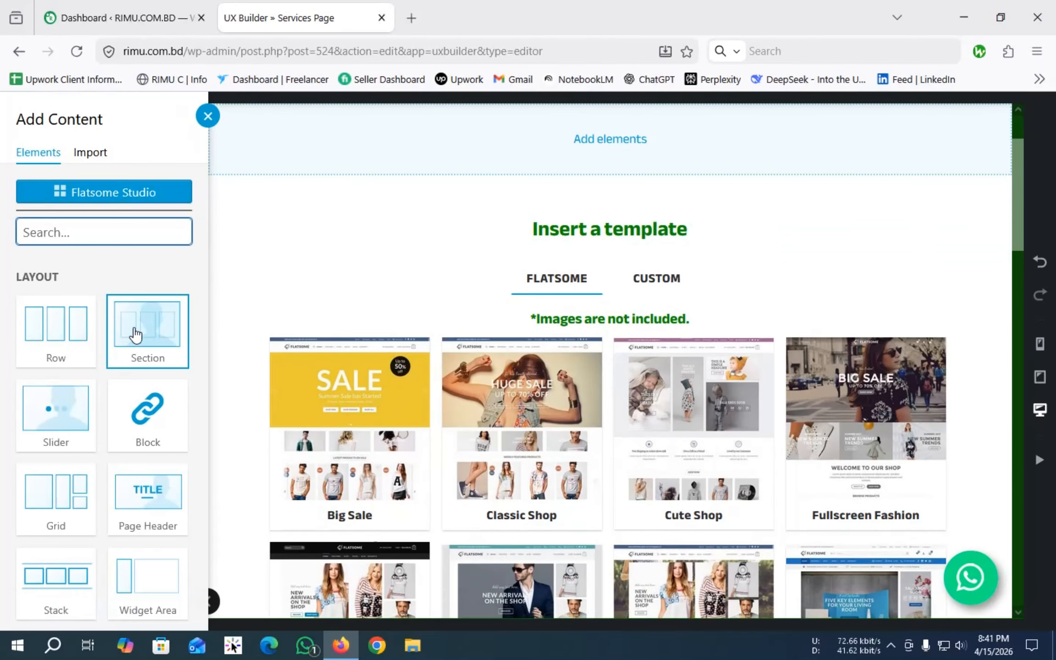
{"action": "left_click", "coordinate": [135, 335]}
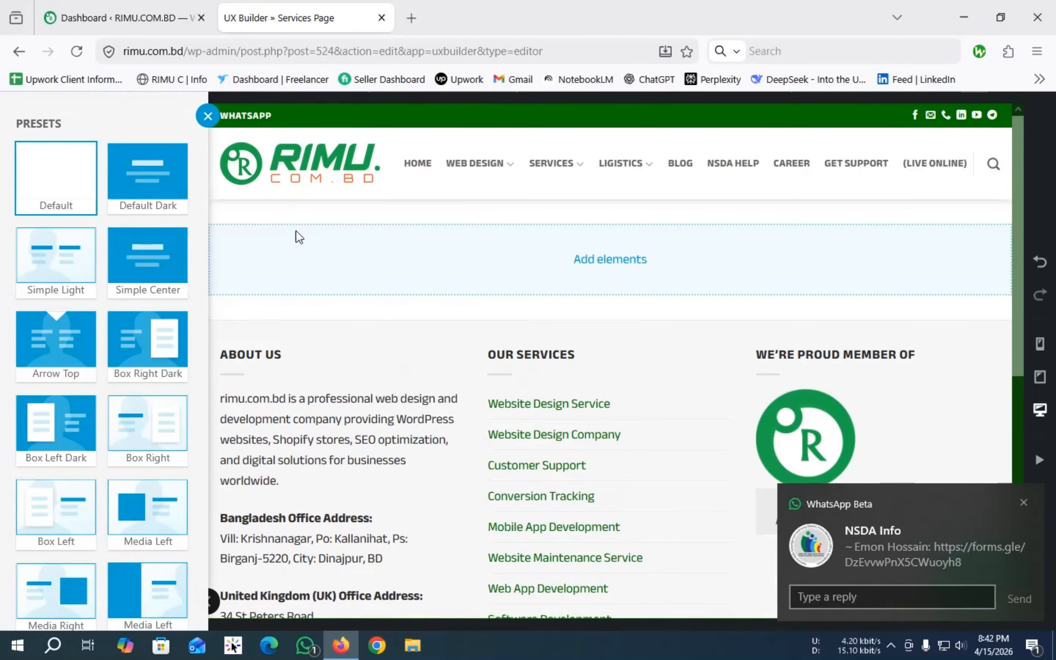
Step: Preview the Default Dark, Simple Light, Simple Center, Arrow Top, Box Right Dark and Box Left Dark presets on the new section
{"action": "left_click", "coordinate": [149, 181]}
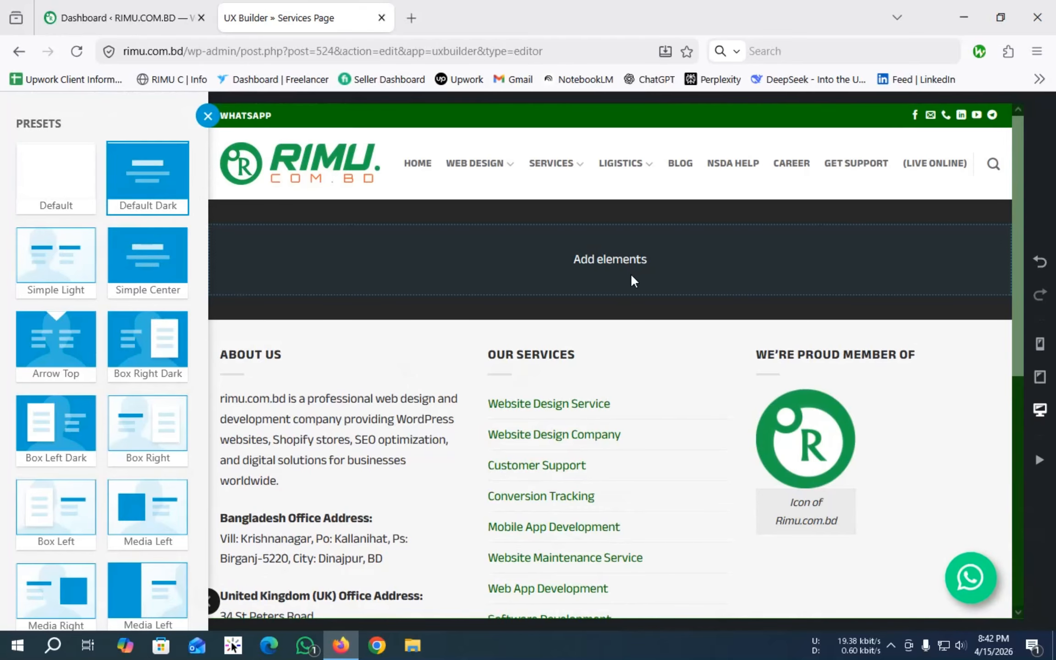
{"action": "left_click", "coordinate": [69, 260]}
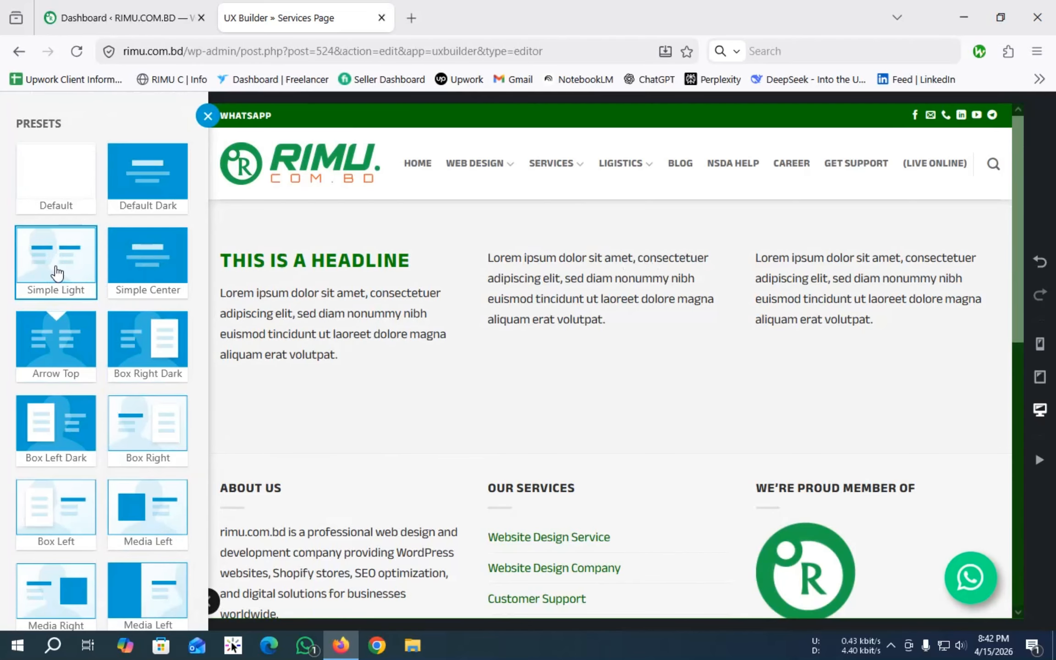
{"action": "left_click", "coordinate": [153, 263]}
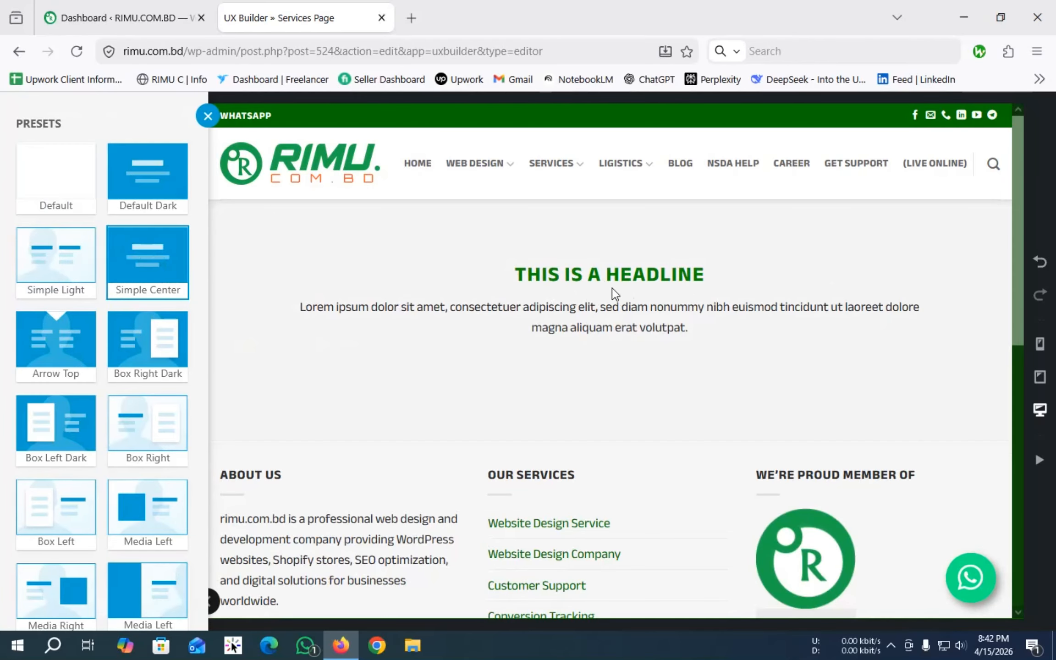
{"action": "left_click", "coordinate": [62, 347]}
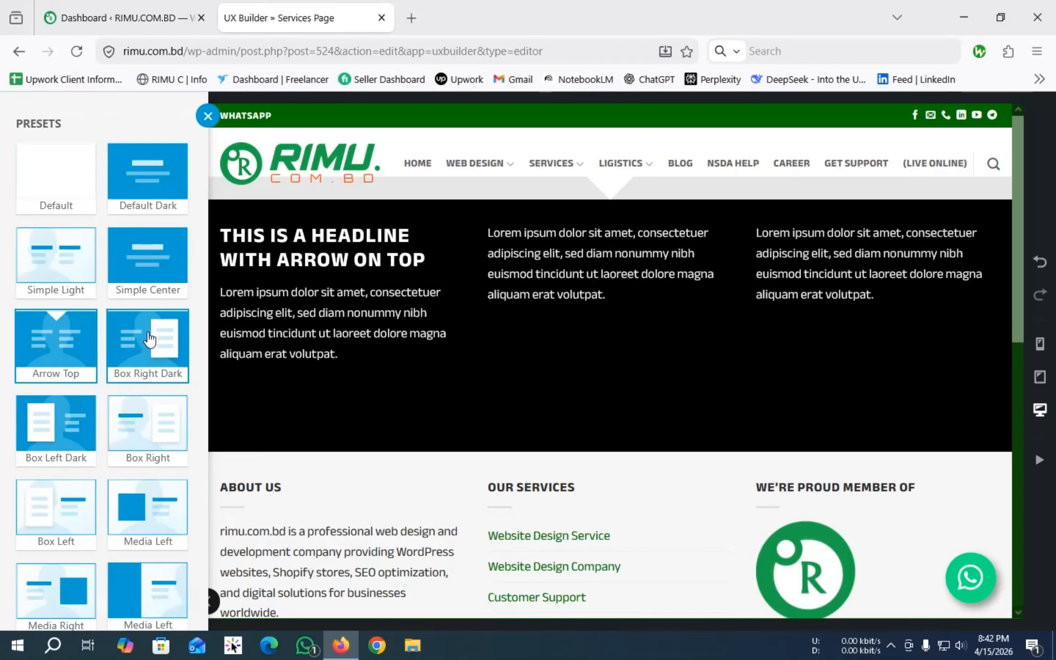
{"action": "left_click", "coordinate": [149, 357]}
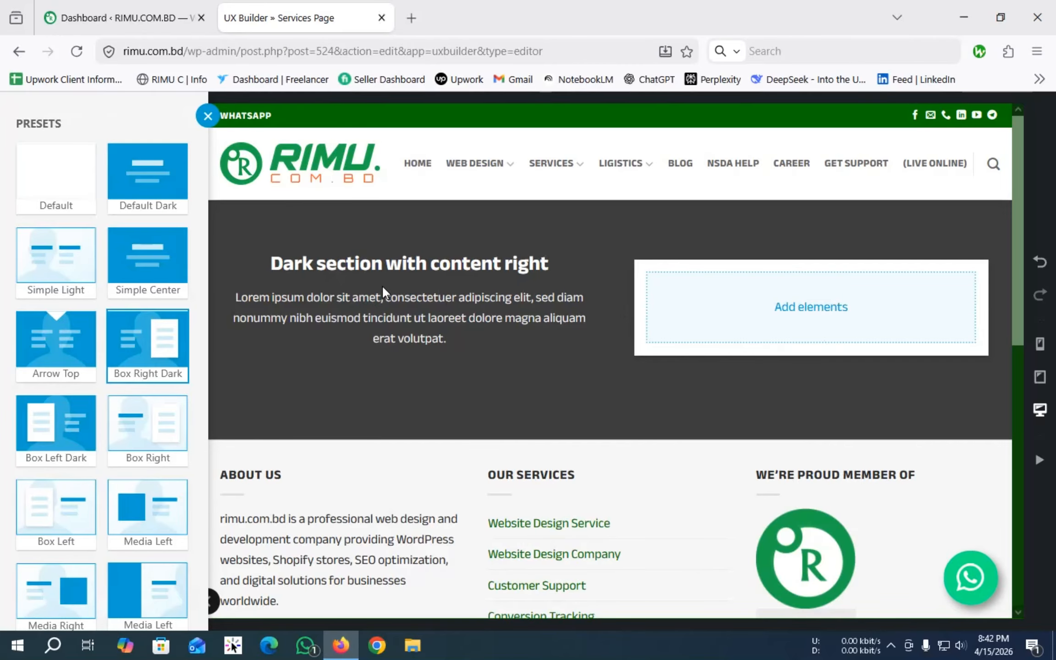
{"action": "left_click", "coordinate": [70, 435]}
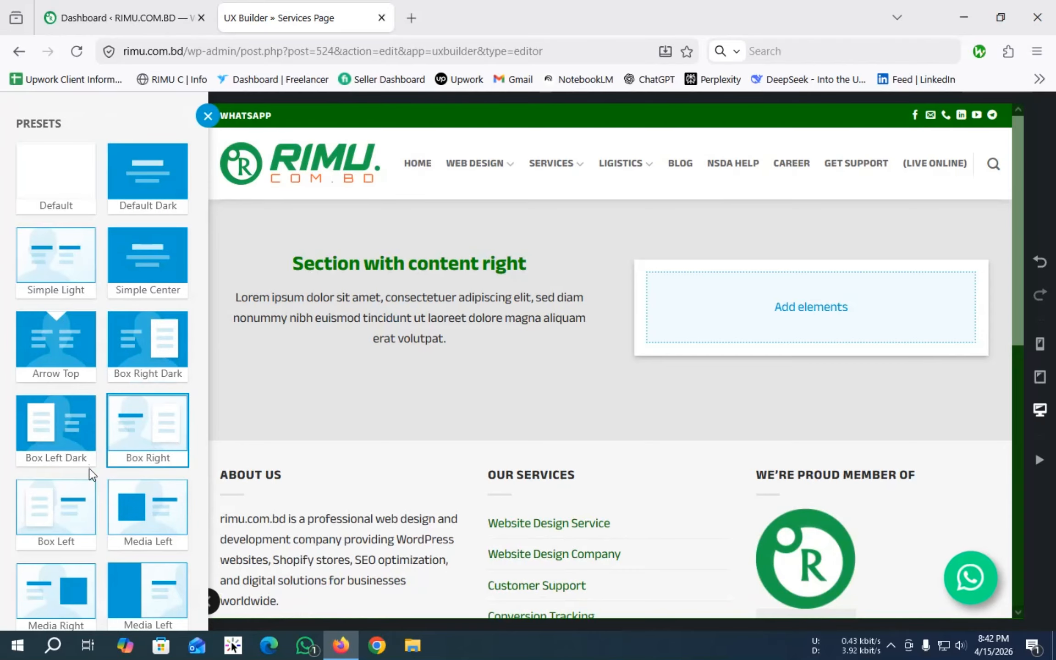
Step: Preview the remaining section presets, including Media Right Large, Media Center and Media Bottom
{"action": "scroll", "coordinate": [128, 475], "scroll_direction": "down", "scroll_amount": 5}
{"action": "scroll", "coordinate": [128, 475], "scroll_direction": "down", "scroll_amount": 1}
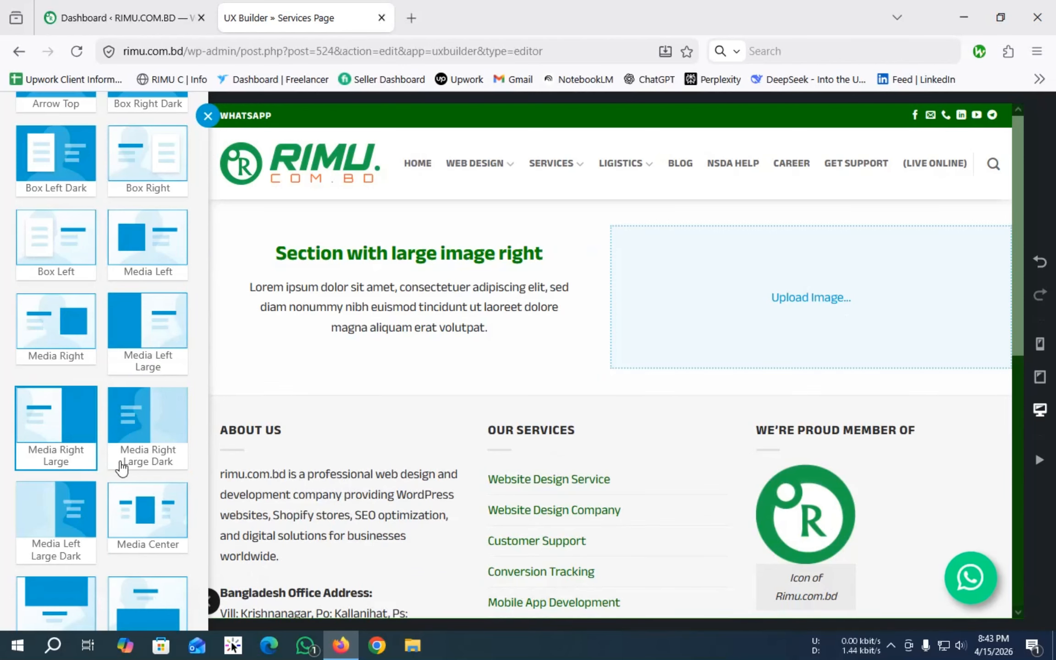
{"action": "scroll", "coordinate": [129, 528], "scroll_direction": "down", "scroll_amount": 2}
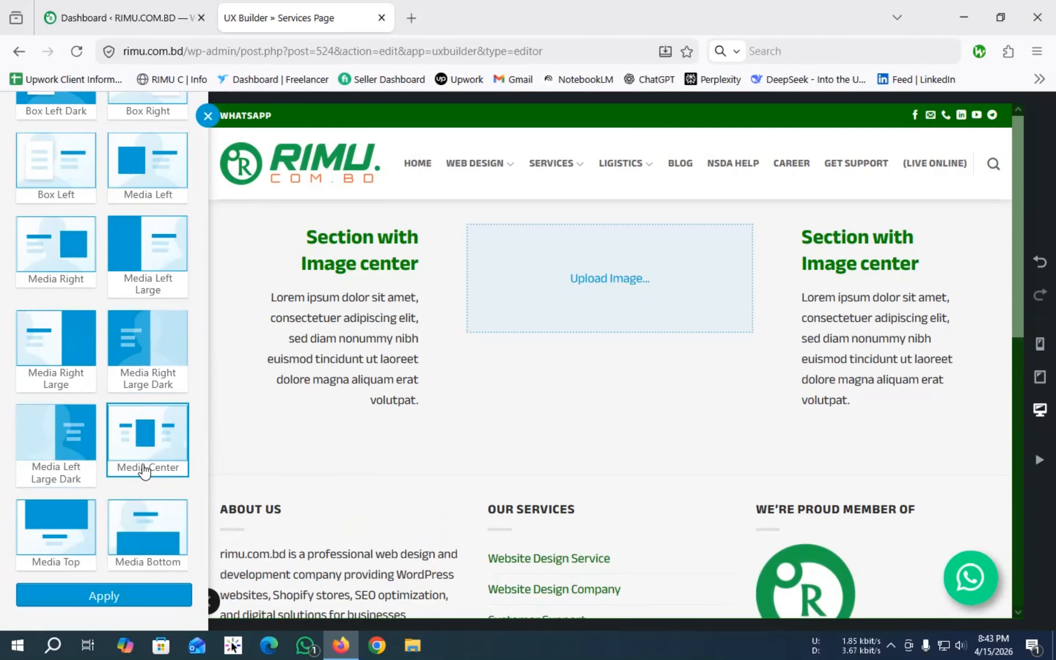
{"action": "scroll", "coordinate": [144, 470], "scroll_direction": "up", "scroll_amount": 5}
{"action": "scroll", "coordinate": [144, 470], "scroll_direction": "down", "scroll_amount": 5}
{"action": "left_click", "coordinate": [147, 535]}
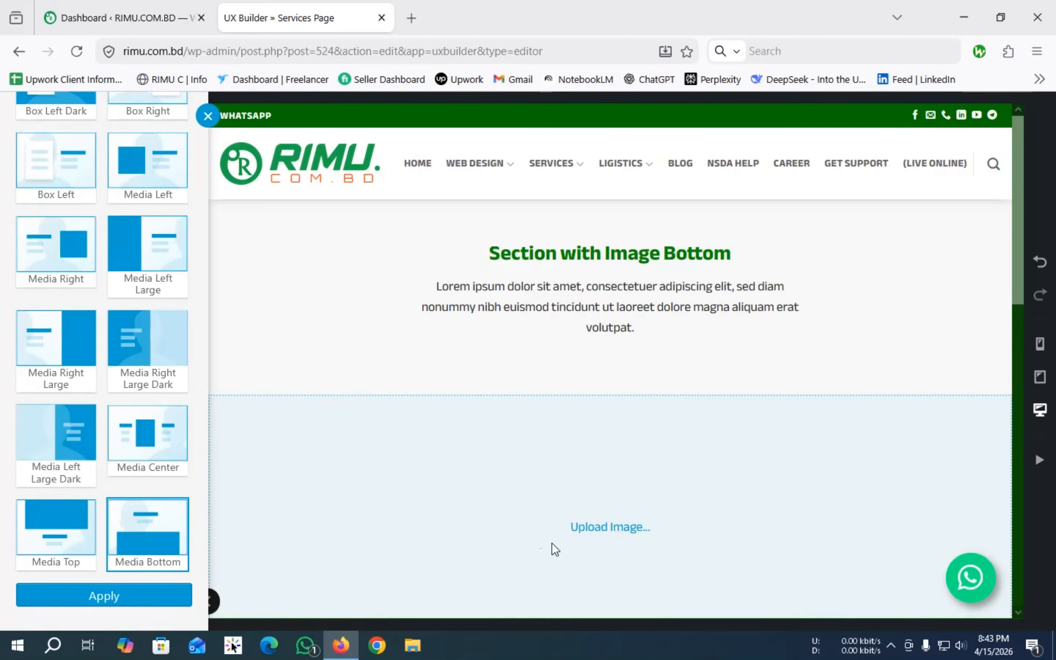
Step: Compare the Simple Center, Box Left and Media Left presets, and apply Media Left Large to the section
{"action": "scroll", "coordinate": [183, 303], "scroll_direction": "up", "scroll_amount": 5}
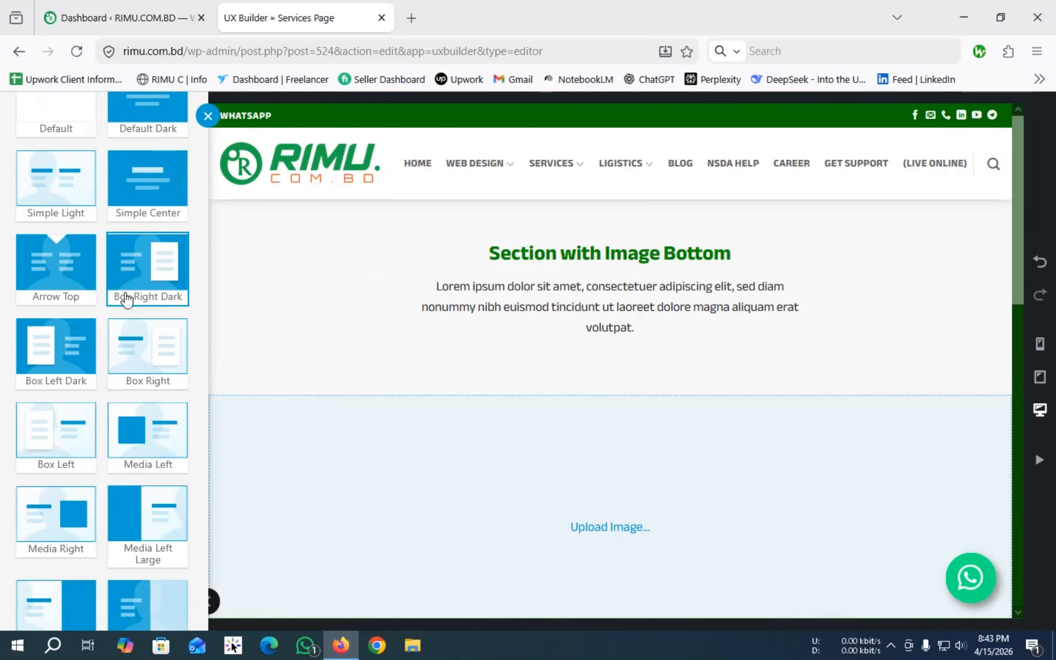
{"action": "left_click", "coordinate": [135, 187]}
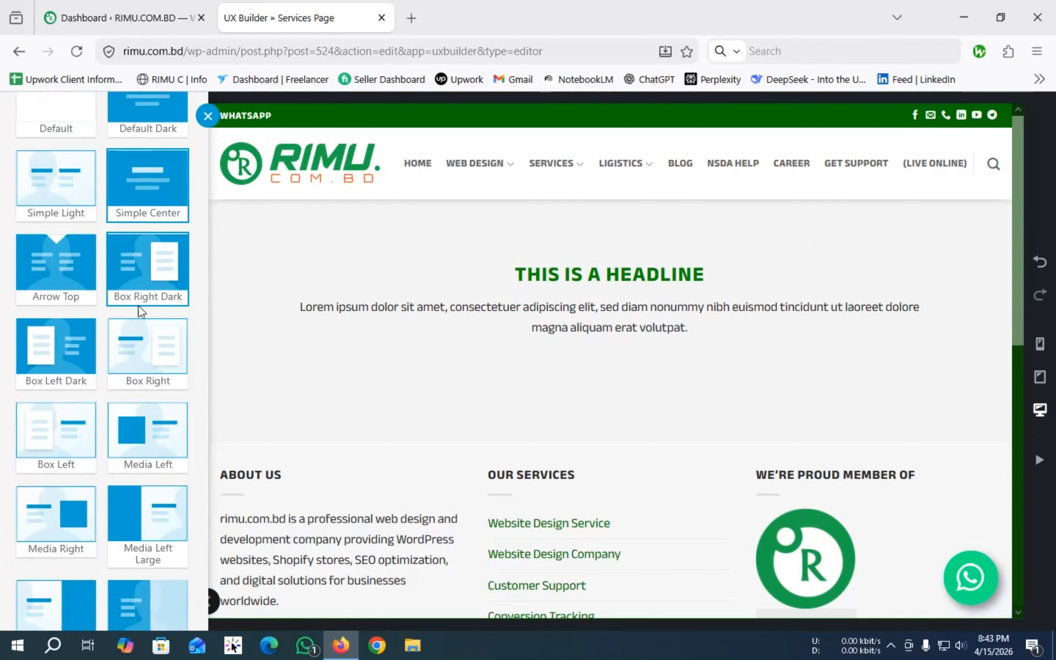
{"action": "left_click", "coordinate": [66, 437]}
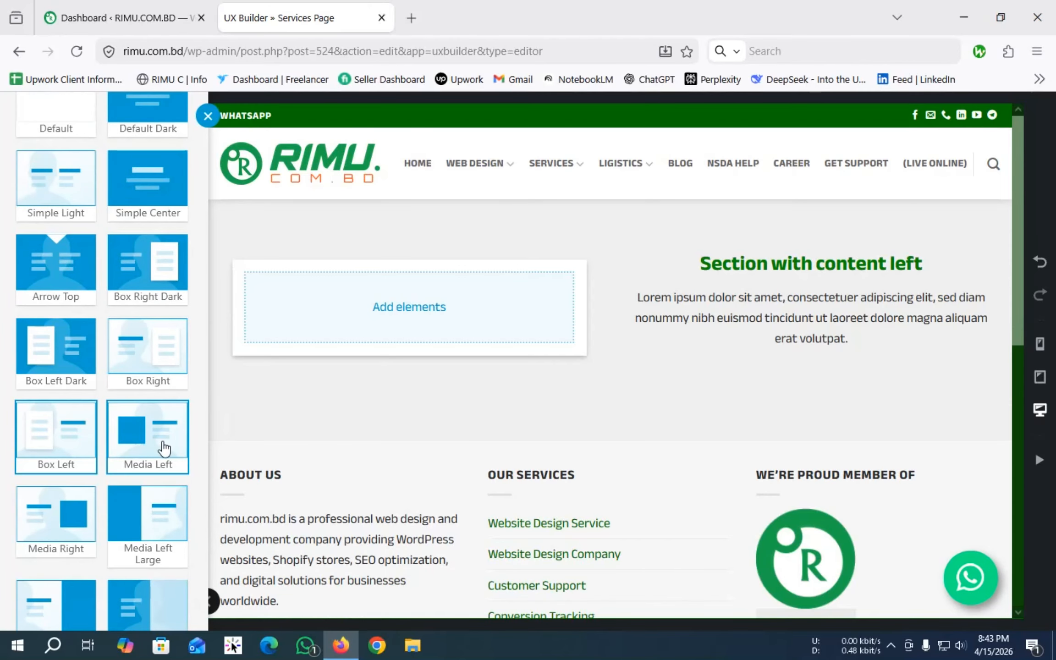
{"action": "left_click", "coordinate": [160, 447]}
{"action": "left_click", "coordinate": [151, 521]}
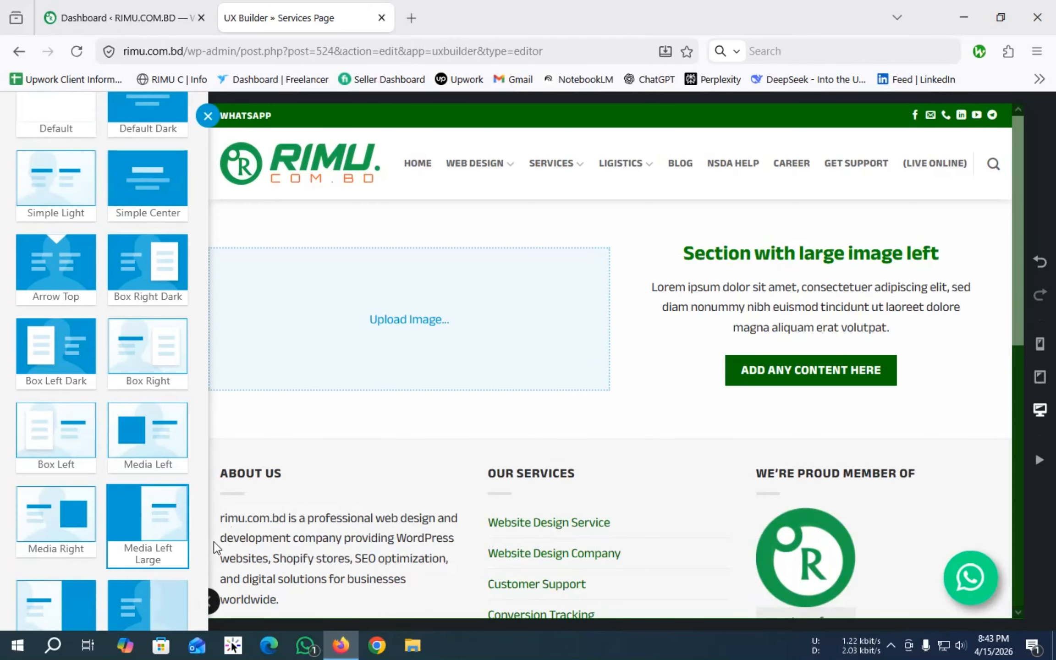
{"action": "scroll", "coordinate": [182, 528], "scroll_direction": "down", "scroll_amount": 5}
{"action": "left_click", "coordinate": [146, 596]}
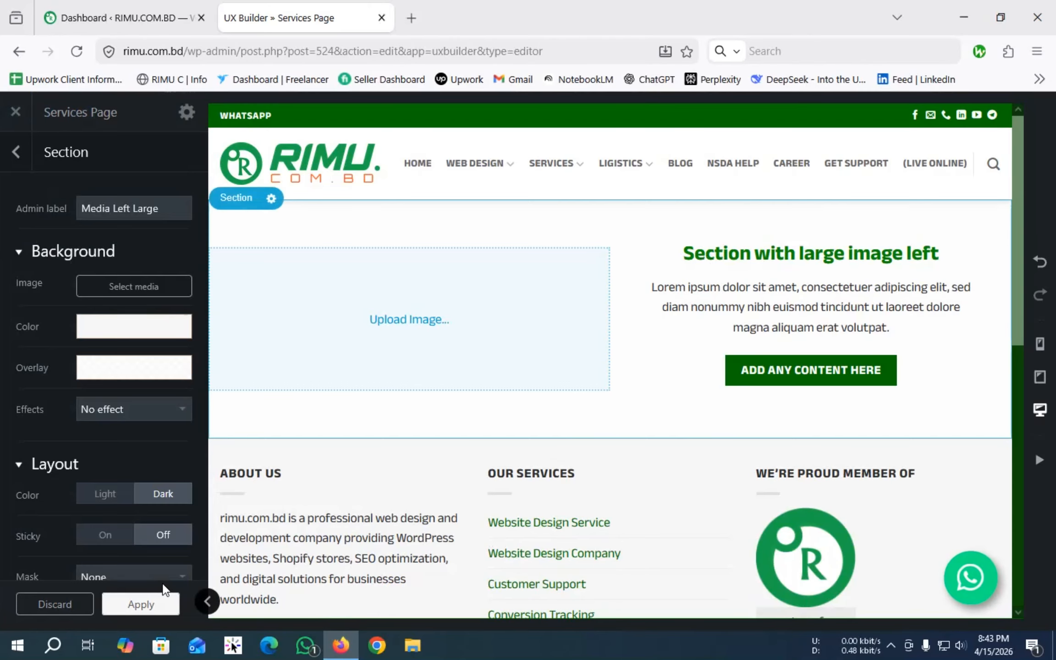
{"action": "left_click", "coordinate": [15, 158]}
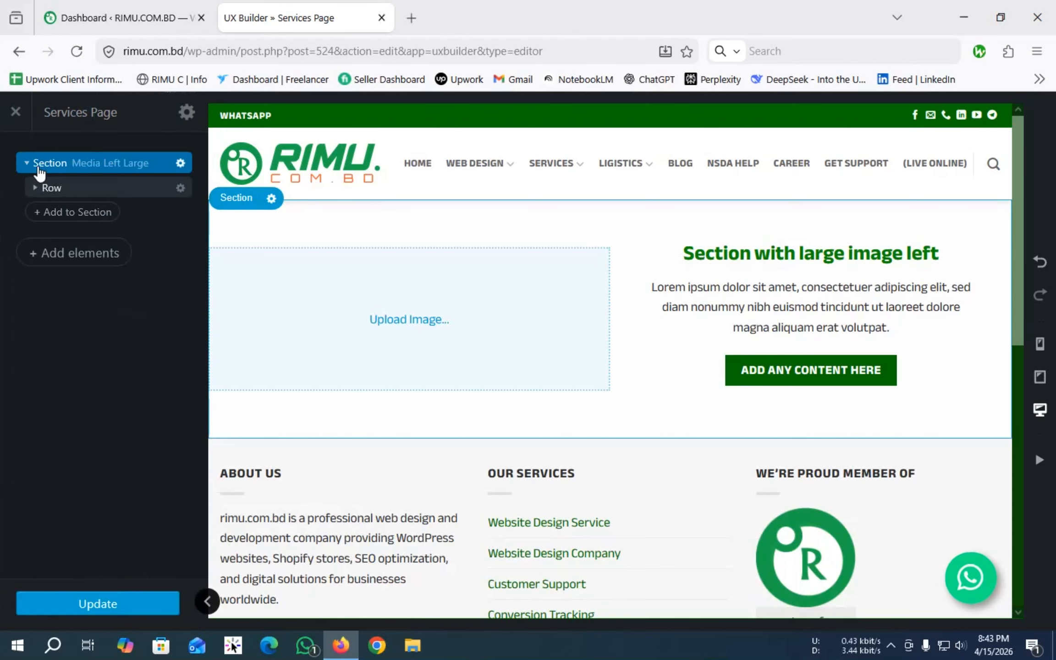
Step: Examine the section's structure by expanding its row and both columns down to the Image, Text and Button elements
{"action": "left_click", "coordinate": [44, 193]}
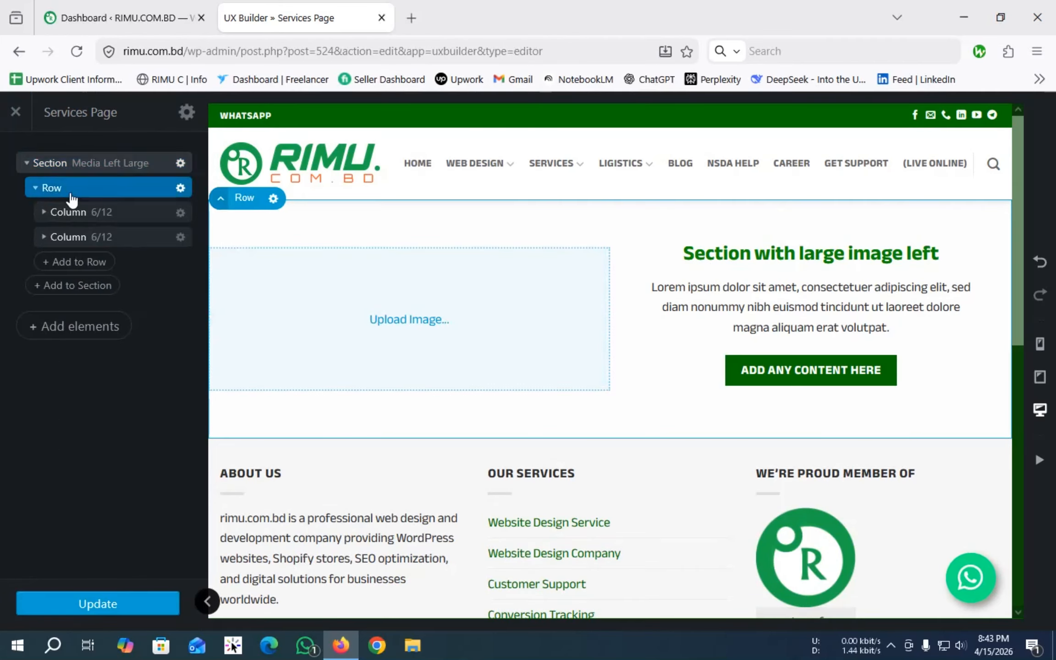
{"action": "left_click", "coordinate": [110, 212]}
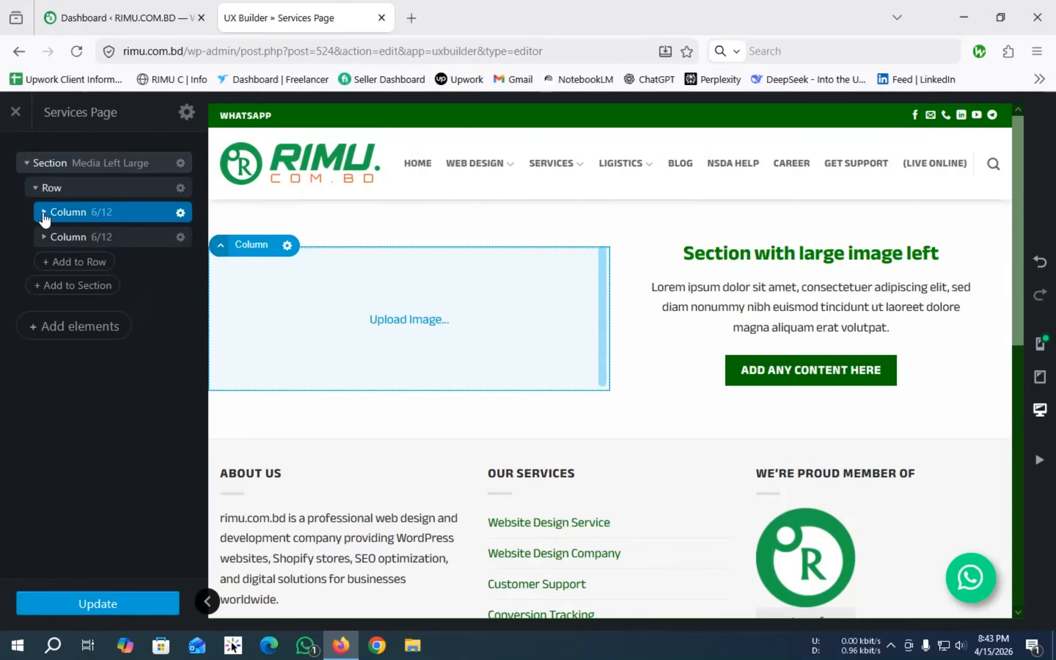
{"action": "left_click", "coordinate": [43, 212]}
{"action": "left_click", "coordinate": [70, 238]}
{"action": "left_click", "coordinate": [44, 286]}
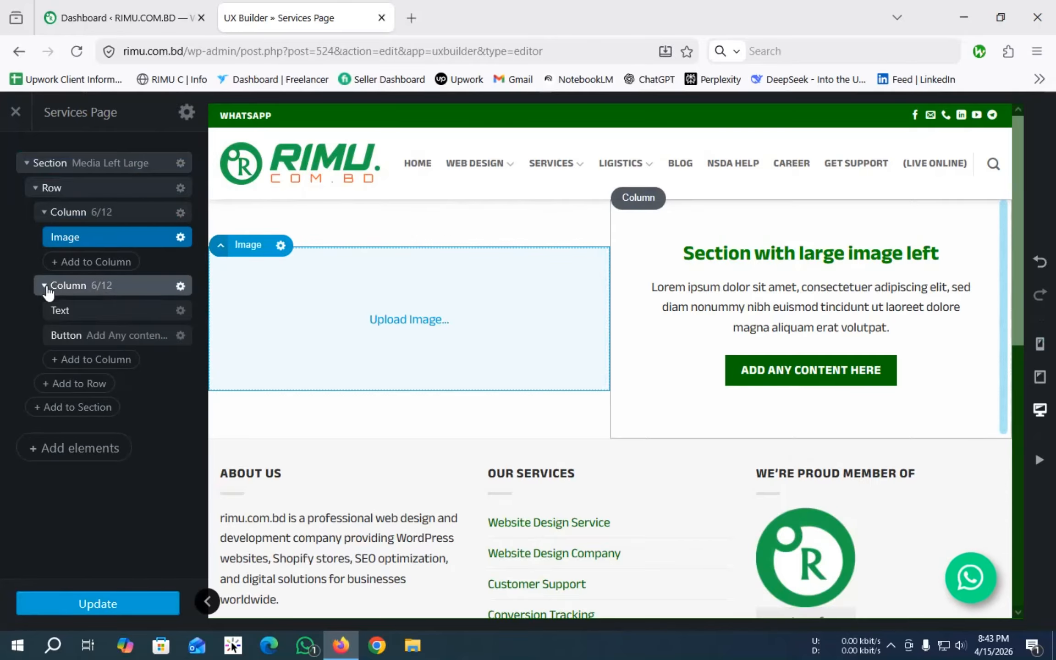
{"action": "left_click", "coordinate": [83, 311]}
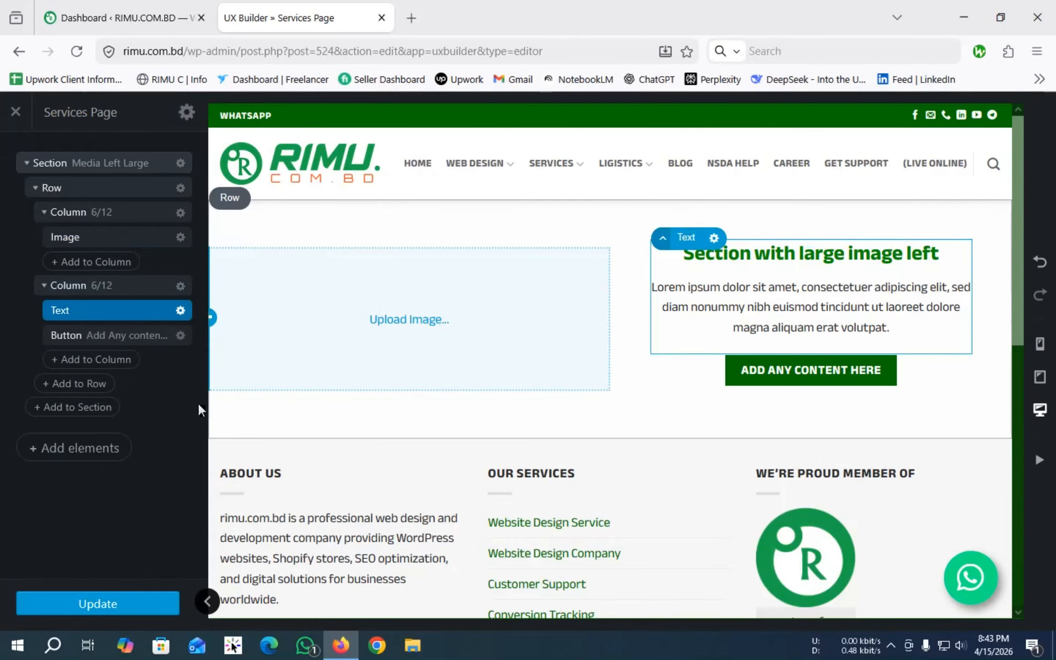
{"action": "left_click", "coordinate": [106, 339]}
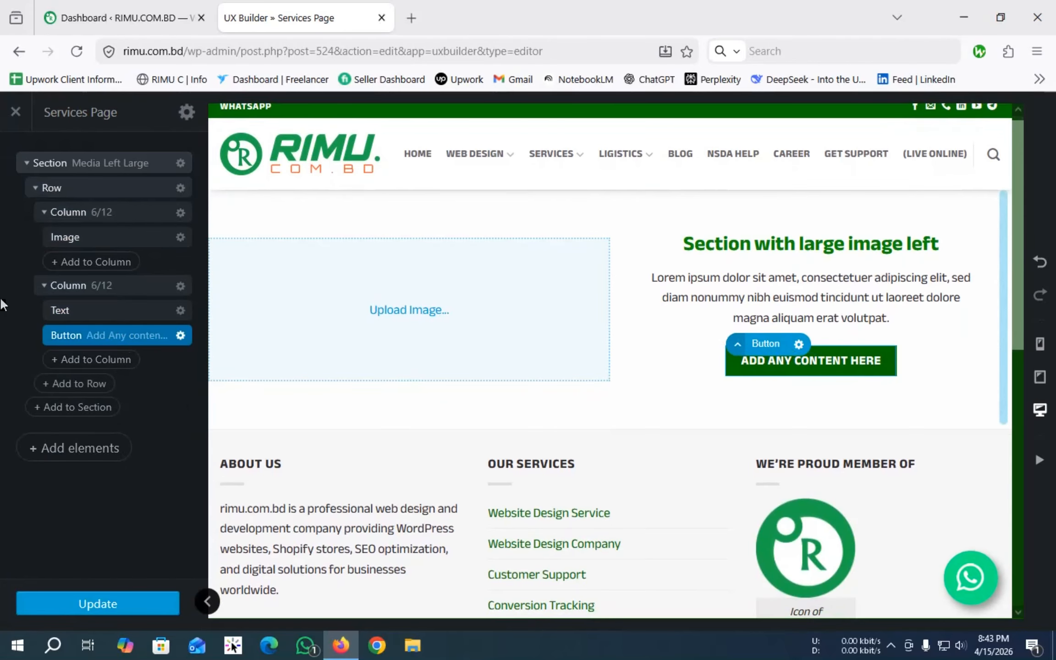
{"action": "left_click", "coordinate": [26, 163]}
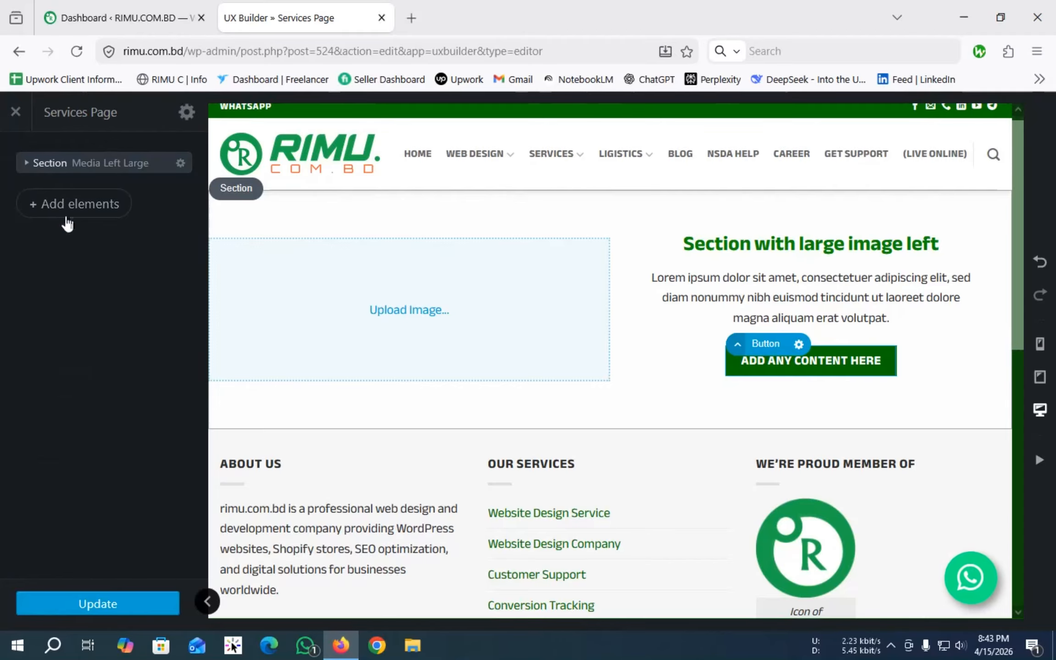
Step: Add a Row below the section and preview its 4 Columns, 2 Columns, Large Left, 3 col - Full and Media Left presets
{"action": "left_click", "coordinate": [71, 203]}
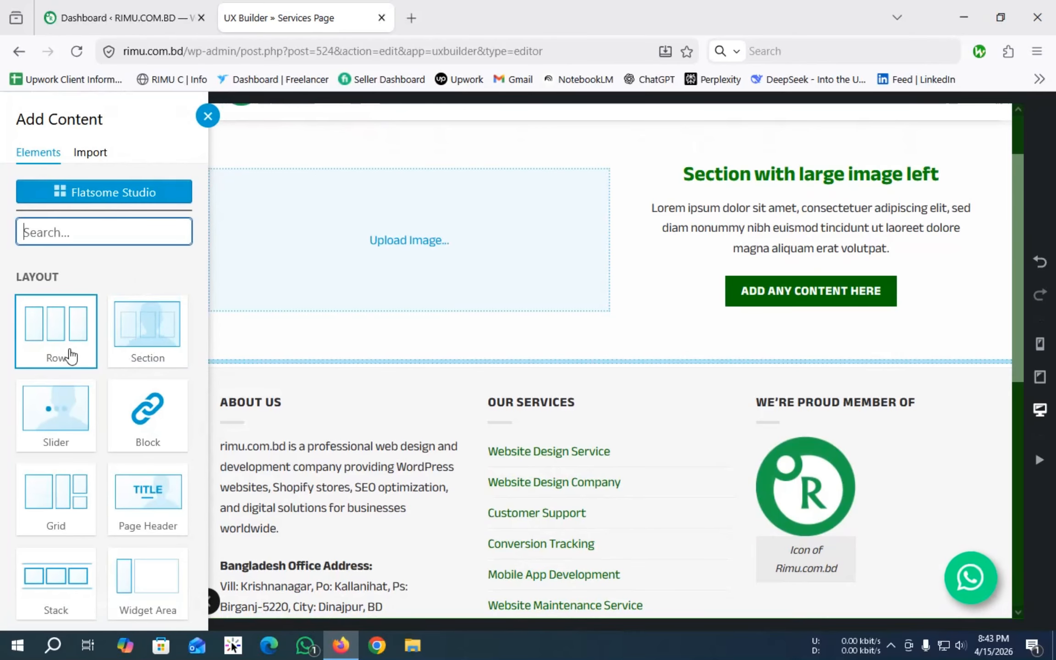
{"action": "left_click", "coordinate": [51, 347]}
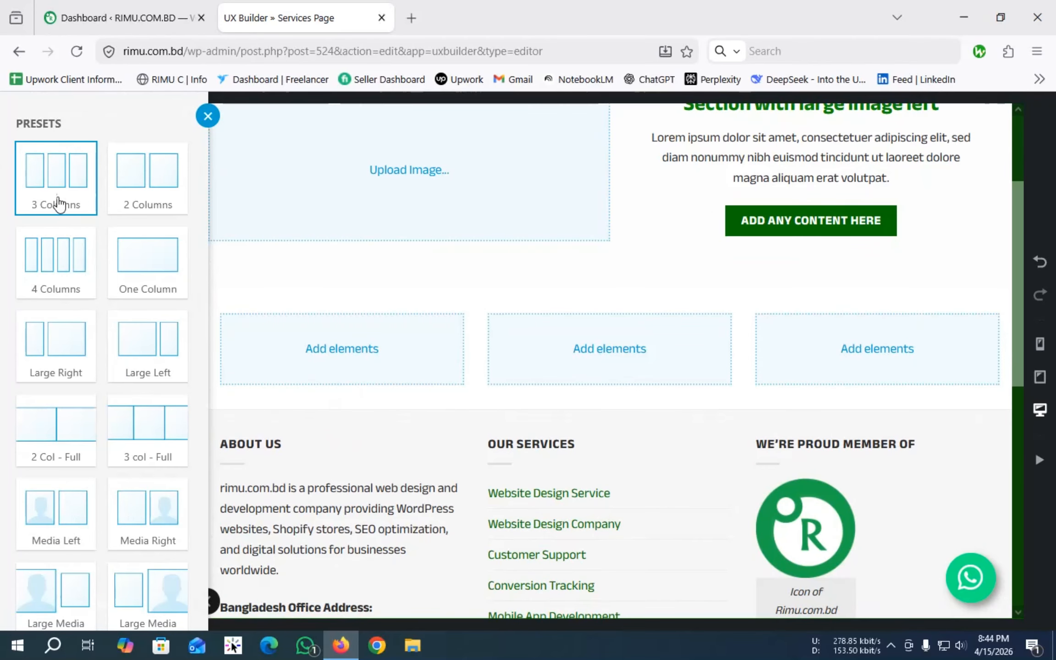
{"action": "left_click", "coordinate": [45, 277]}
{"action": "left_click", "coordinate": [141, 176]}
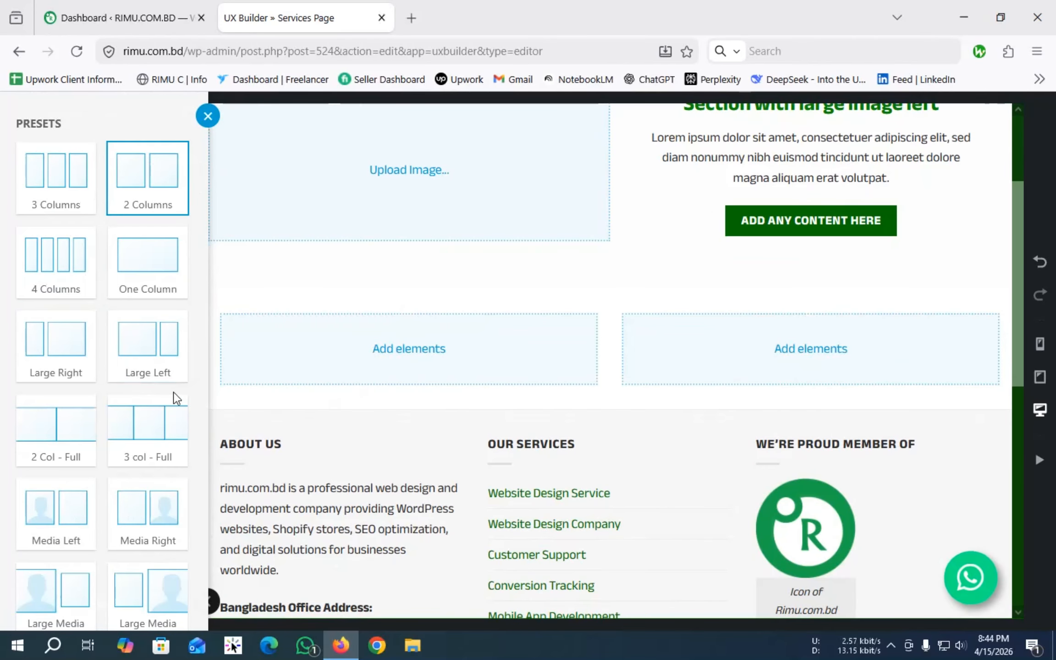
{"action": "left_click", "coordinate": [157, 360]}
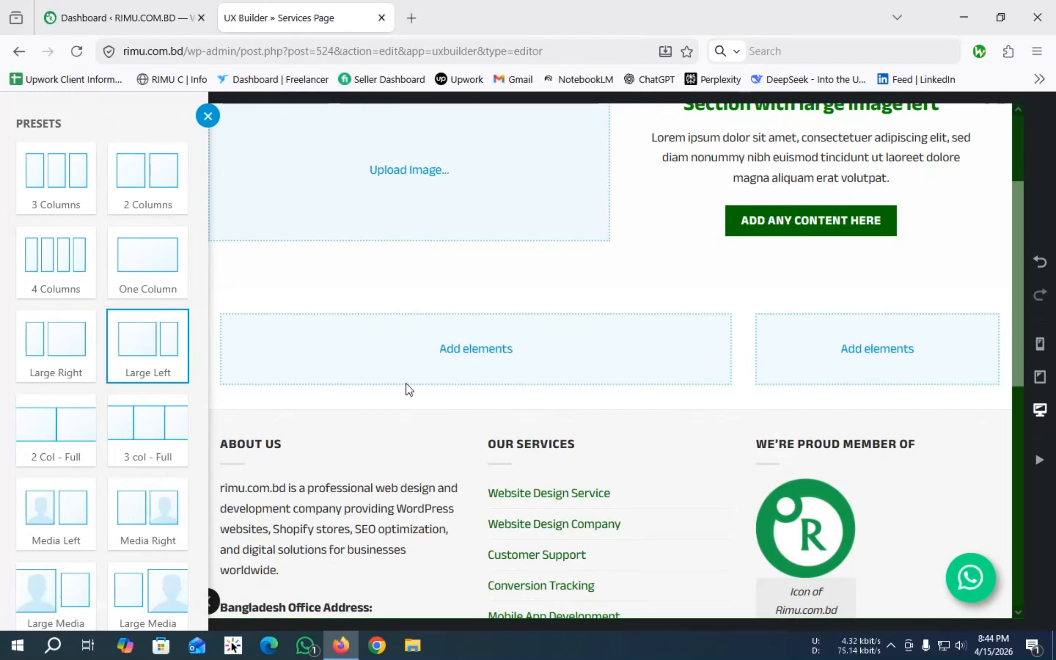
{"action": "left_click", "coordinate": [148, 440]}
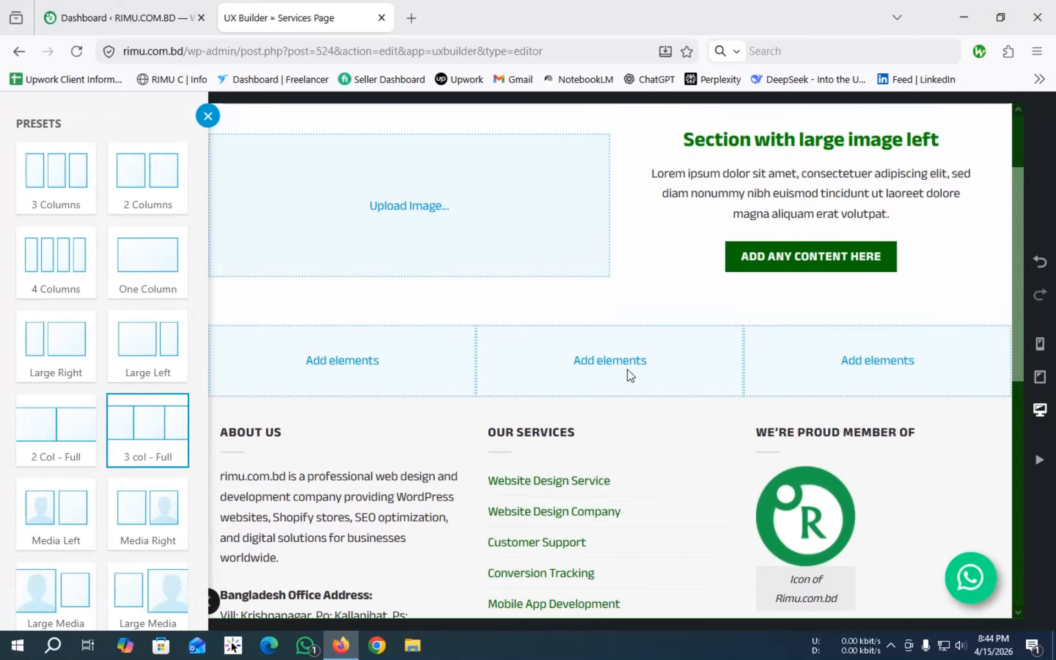
{"action": "left_click", "coordinate": [48, 523]}
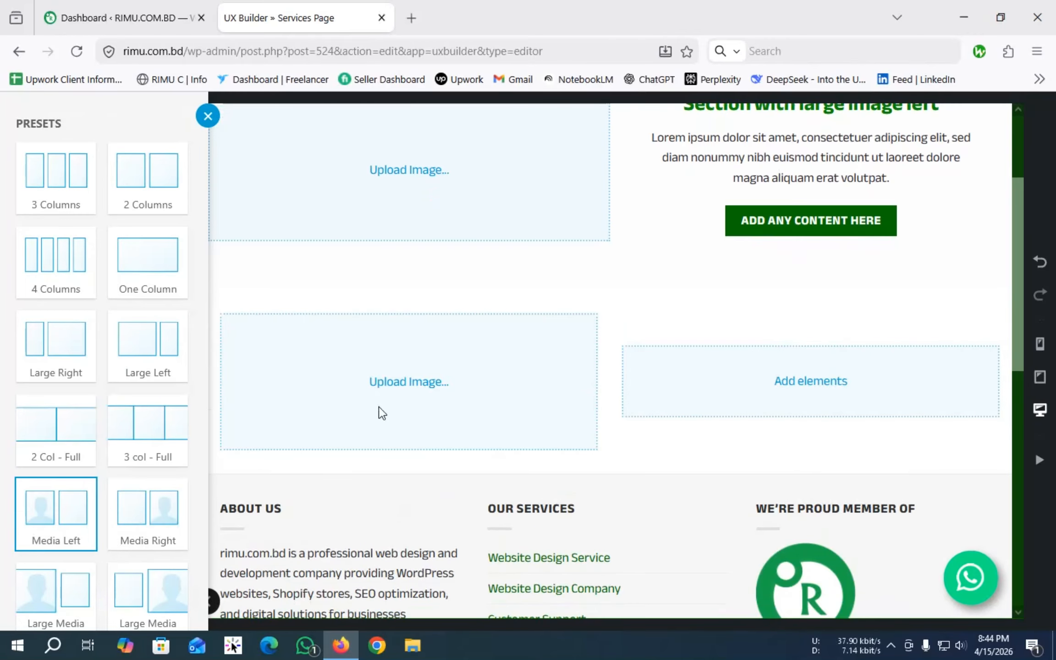
Step: Preview the Large Media Right, 3 Columns - Drop Shadow and 3 Columns - Dashed presets on the new row
{"action": "scroll", "coordinate": [119, 500], "scroll_direction": "down", "scroll_amount": 3}
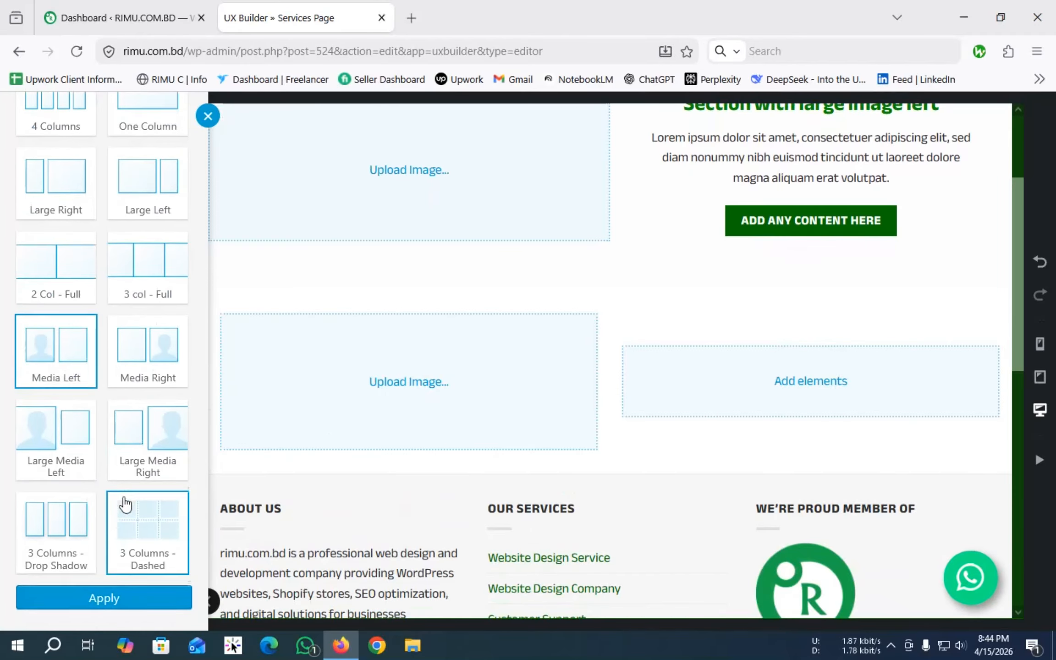
{"action": "left_click", "coordinate": [115, 438]}
{"action": "left_click", "coordinate": [73, 531]}
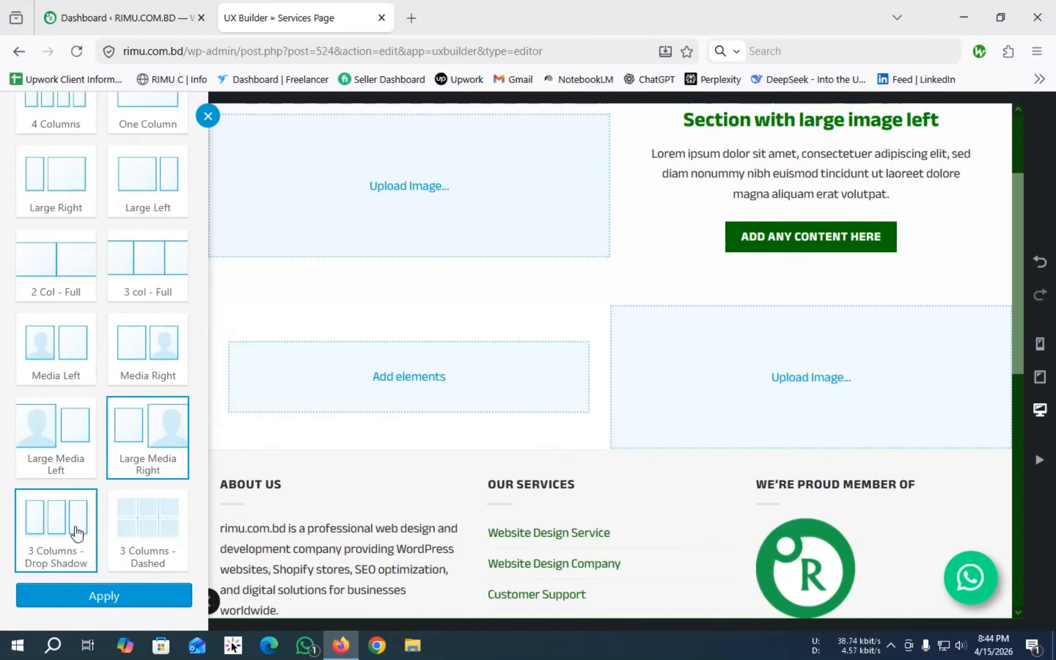
{"action": "left_click", "coordinate": [166, 531]}
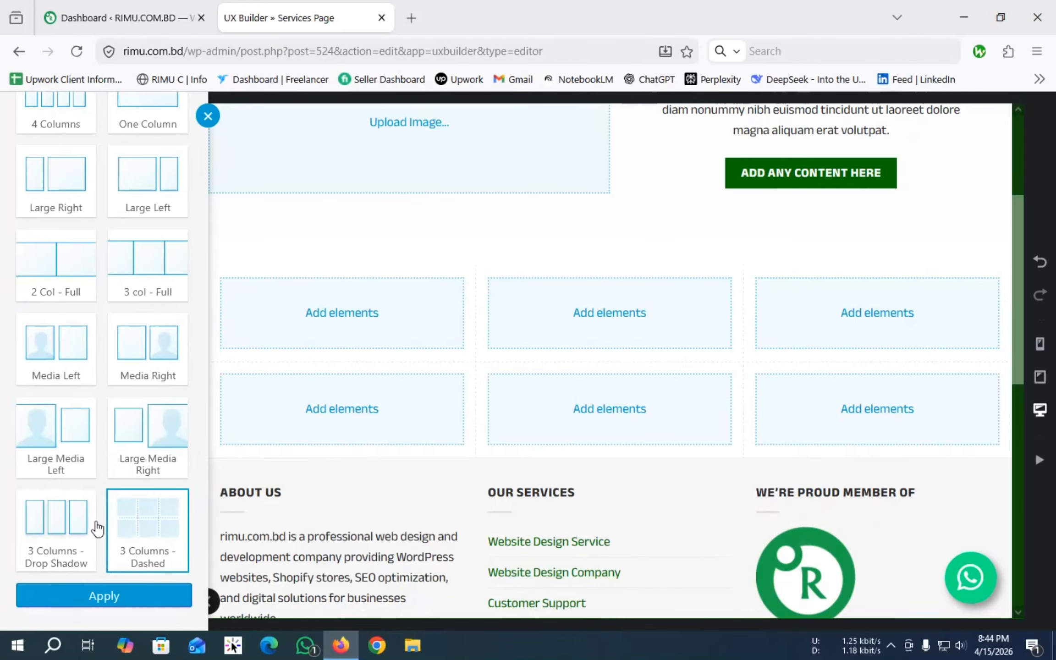
{"action": "left_click", "coordinate": [65, 536]}
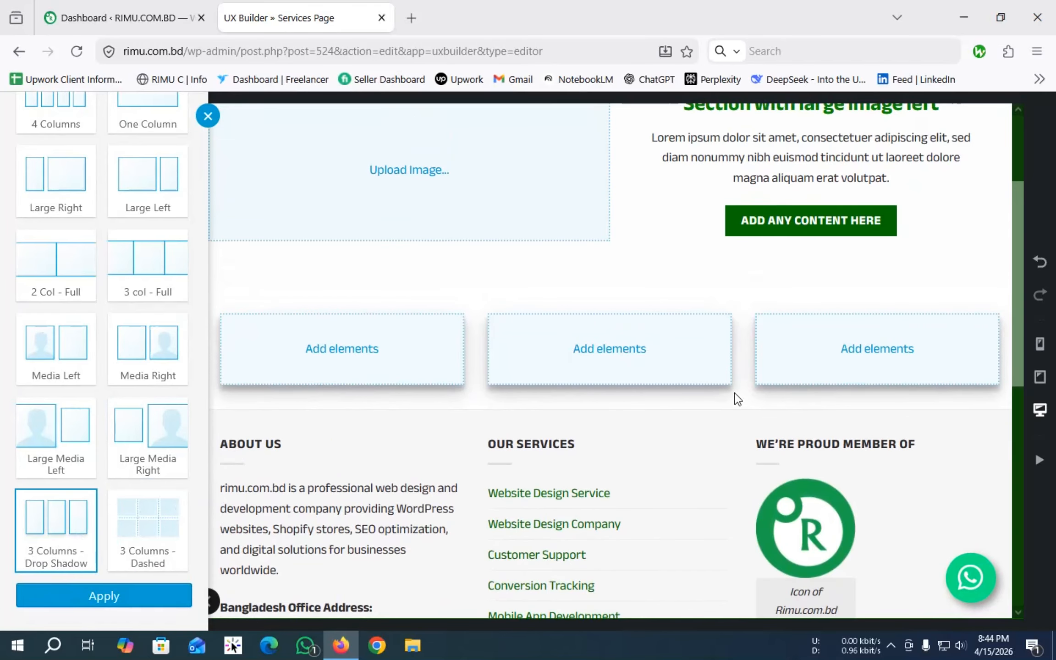
{"action": "left_click", "coordinate": [146, 531]}
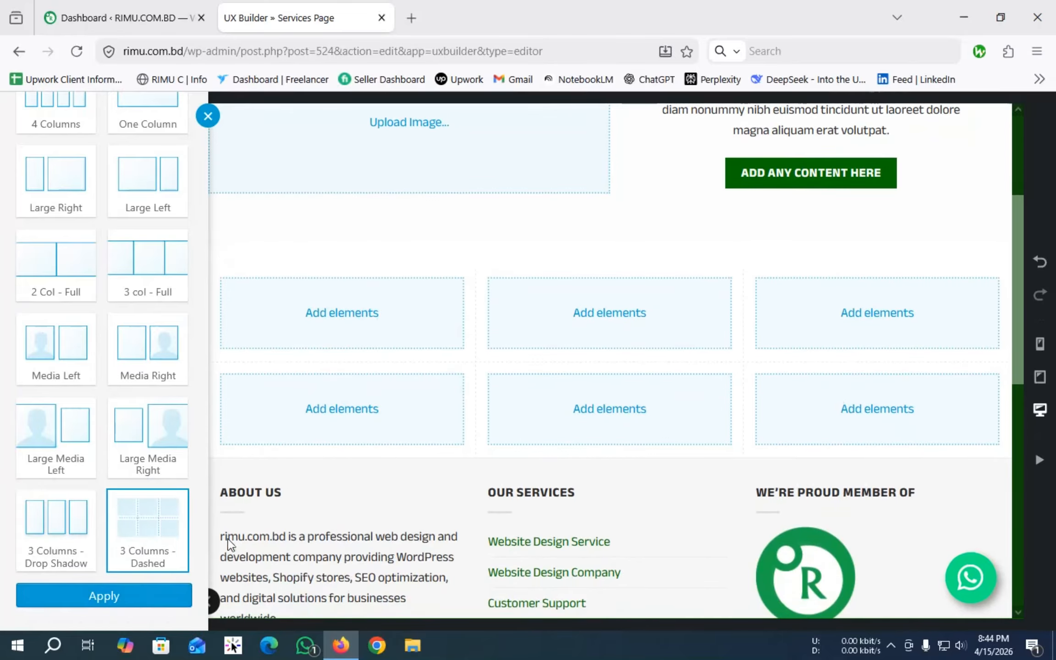
Step: Apply the 3 Columns preset to the new row and return to the page structure
{"action": "scroll", "coordinate": [103, 293], "scroll_direction": "up", "scroll_amount": 3}
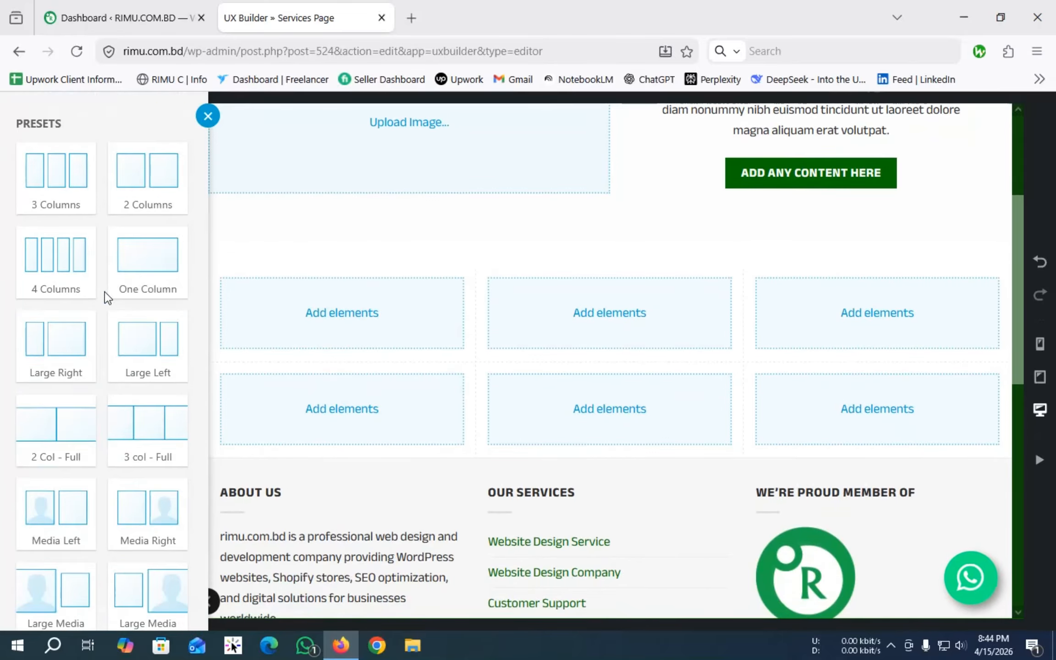
{"action": "left_click", "coordinate": [81, 194]}
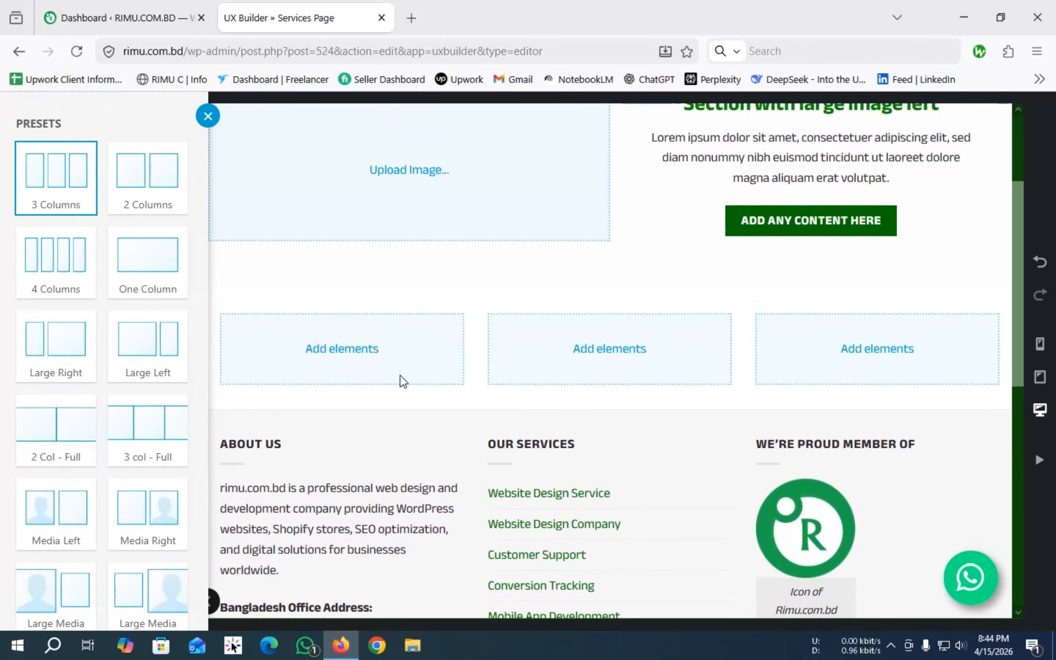
{"action": "scroll", "coordinate": [151, 605], "scroll_direction": "down", "scroll_amount": 3}
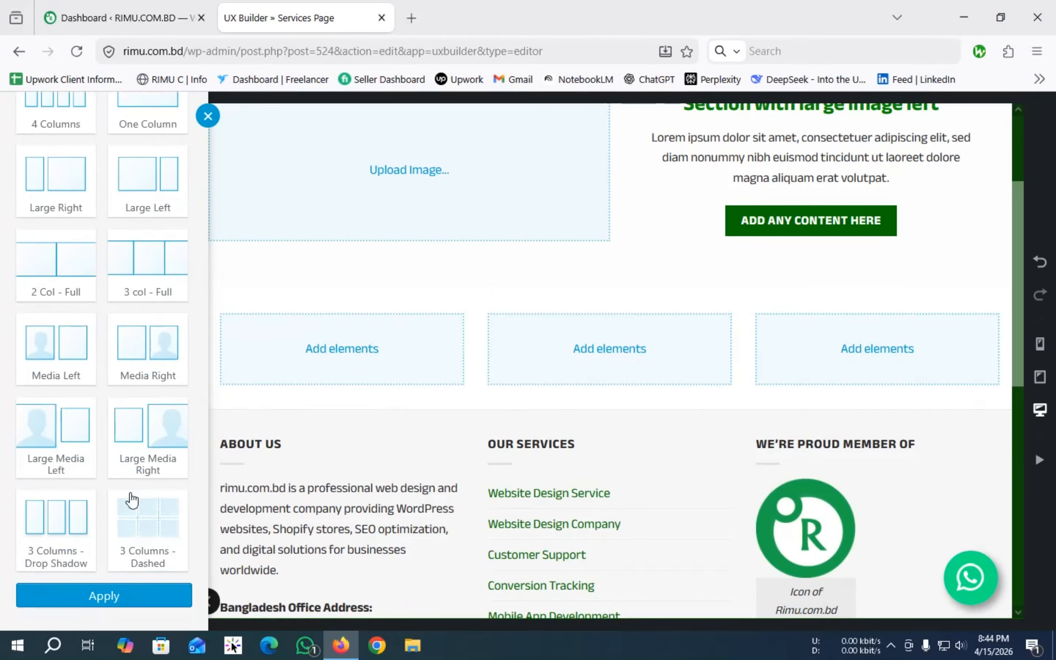
{"action": "left_click", "coordinate": [140, 594]}
{"action": "left_click", "coordinate": [17, 152]}
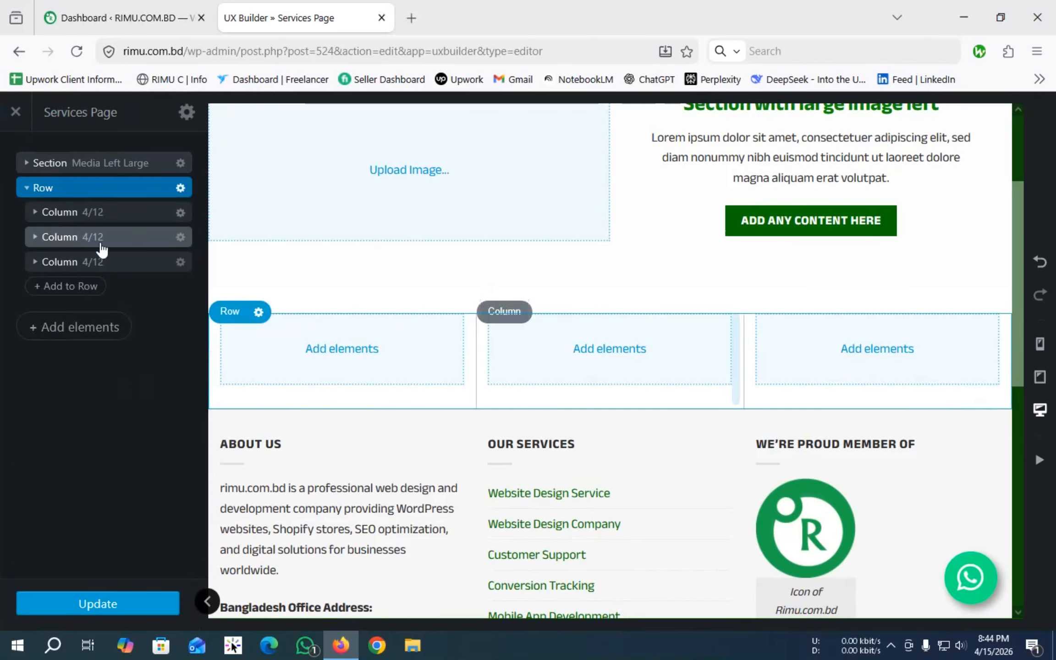
Step: Set the width of the row's first column to 6/12
{"action": "left_click", "coordinate": [64, 212]}
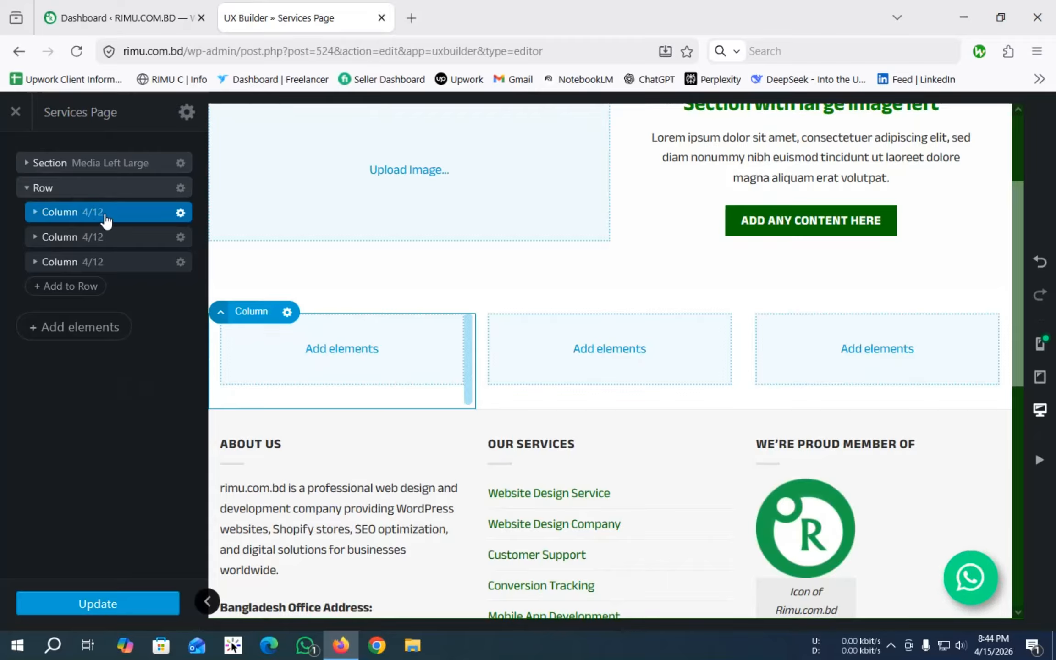
{"action": "left_click", "coordinate": [68, 262]}
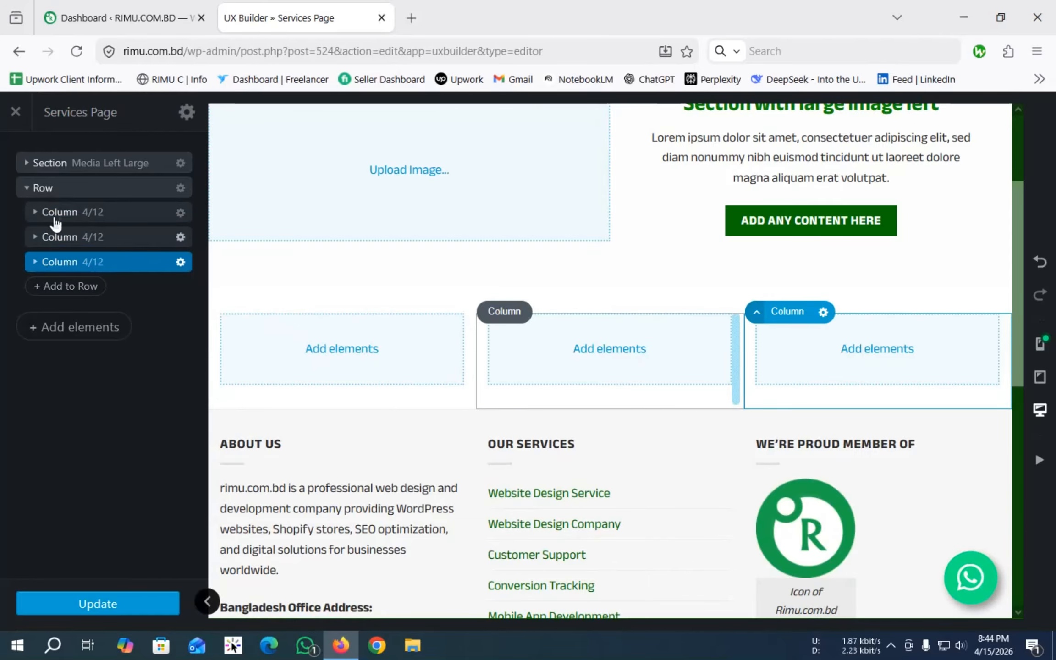
{"action": "left_click", "coordinate": [73, 215]}
{"action": "right_click", "coordinate": [86, 218]}
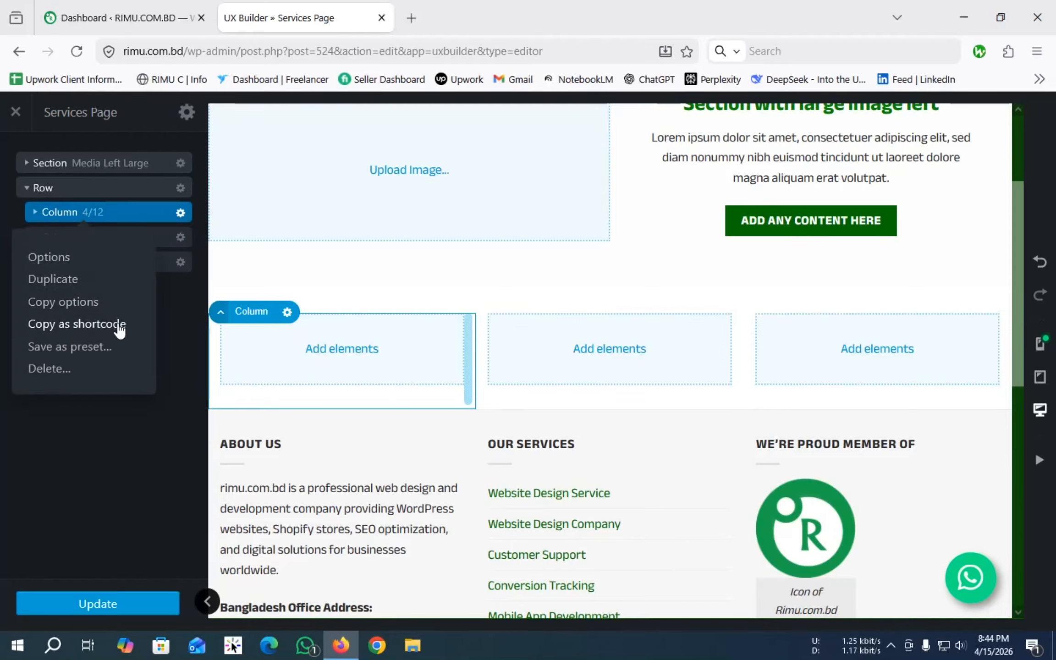
{"action": "left_click", "coordinate": [47, 259]}
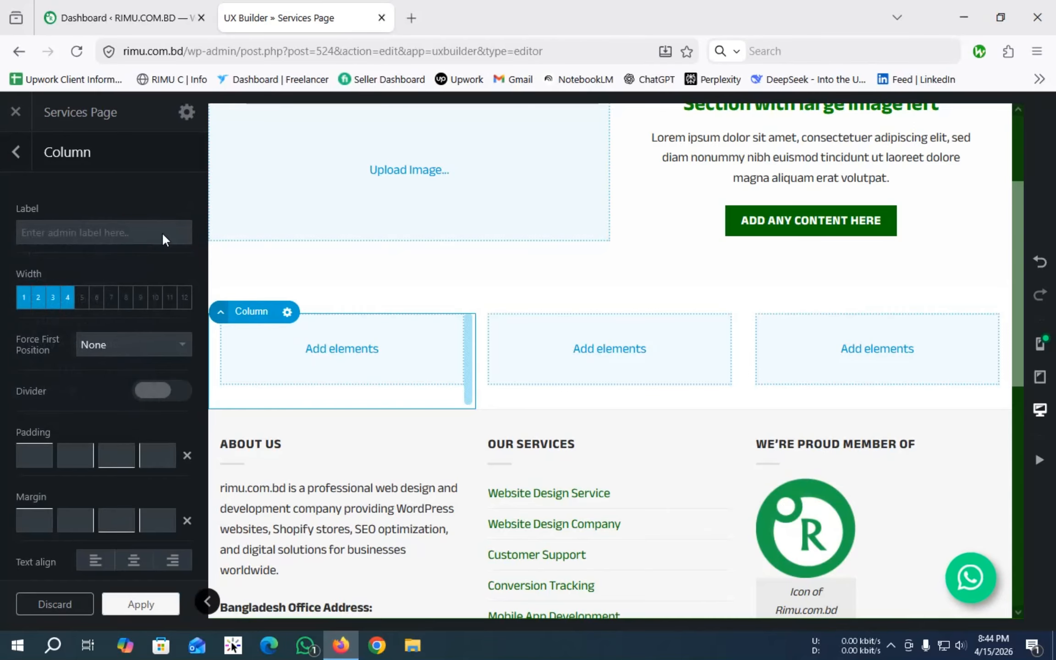
{"action": "left_click", "coordinate": [100, 304]}
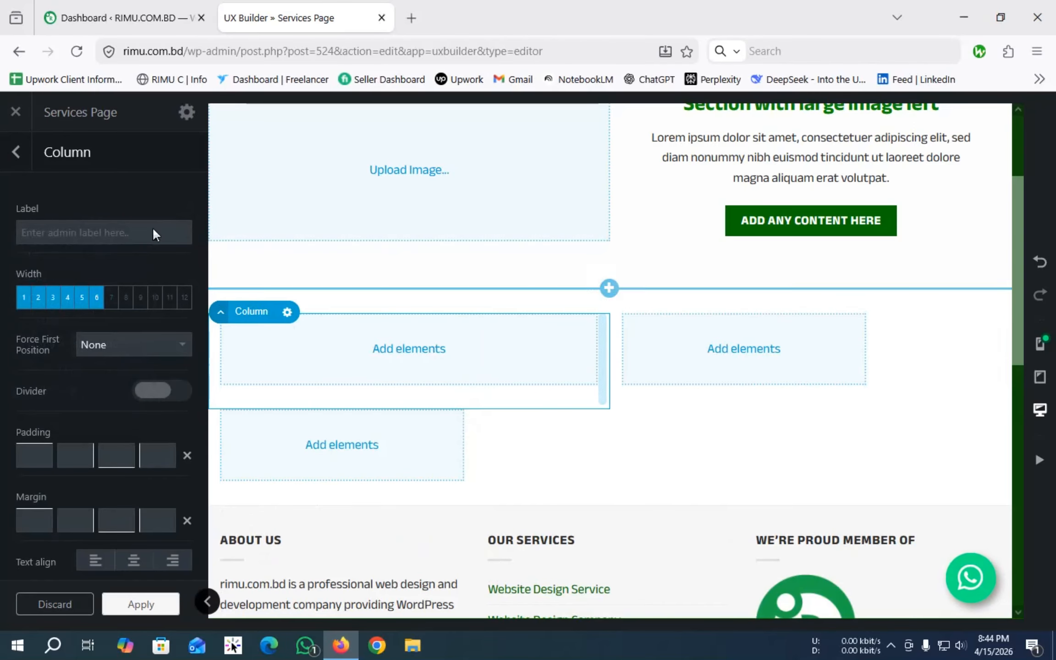
{"action": "left_click", "coordinate": [17, 151]}
Step: Set the width of the row's second column to 3/12
{"action": "left_click", "coordinate": [38, 240]}
{"action": "right_click", "coordinate": [38, 242]}
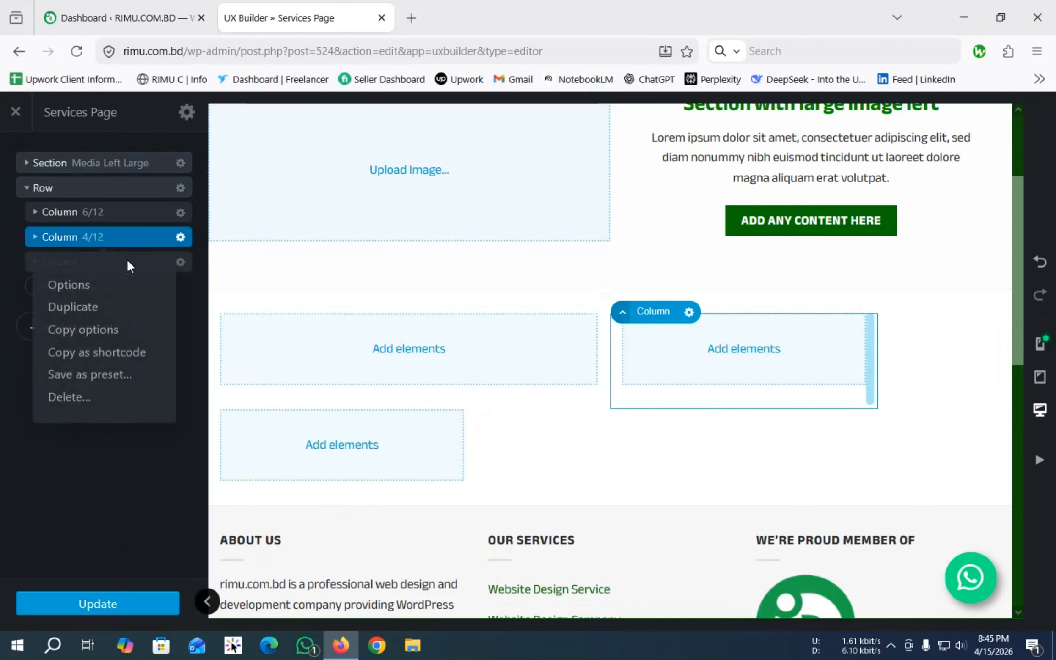
{"action": "left_click", "coordinate": [74, 288]}
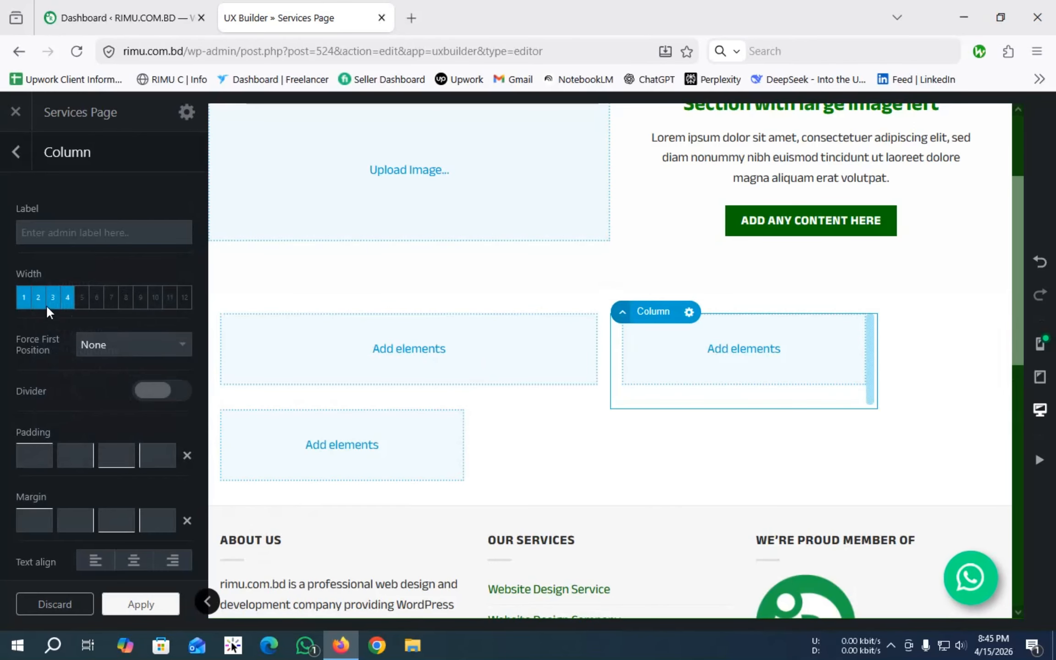
{"action": "left_click", "coordinate": [53, 298]}
{"action": "left_click", "coordinate": [15, 152]}
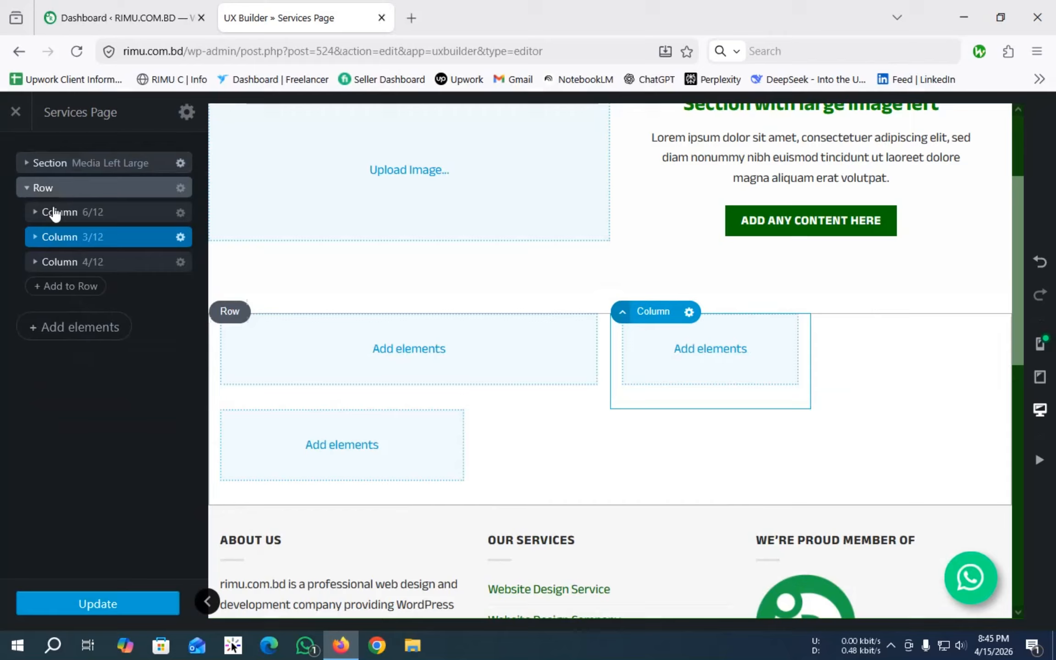
Step: Set the width of the row's third column to 3/12
{"action": "left_click", "coordinate": [92, 263]}
{"action": "right_click", "coordinate": [91, 264]}
{"action": "left_click", "coordinate": [50, 305]}
{"action": "left_click", "coordinate": [54, 298]}
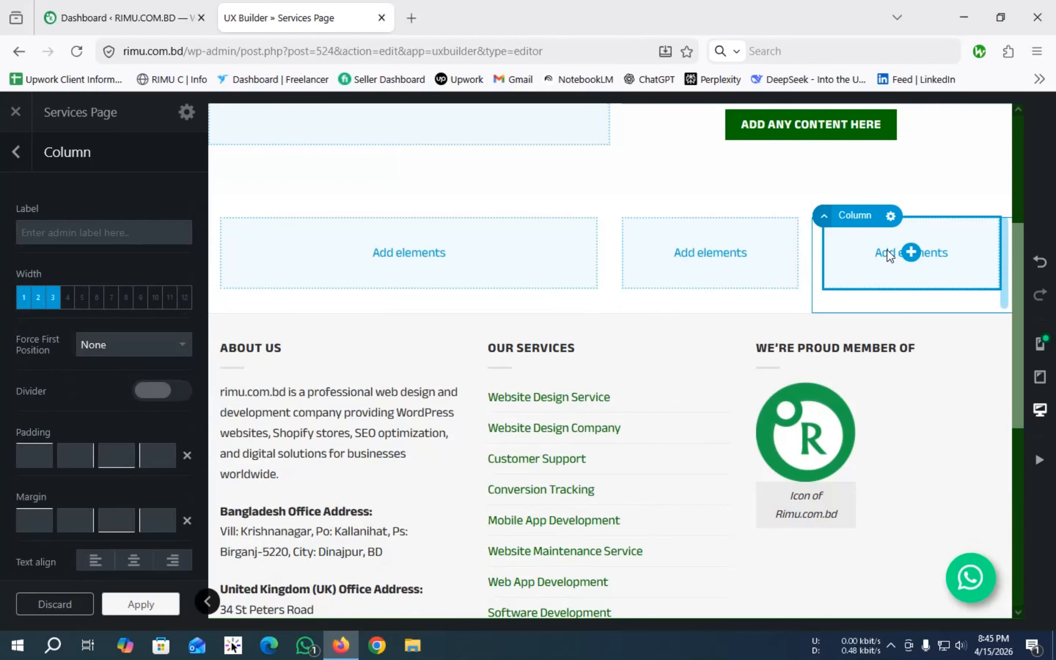
{"action": "left_click", "coordinate": [15, 151]}
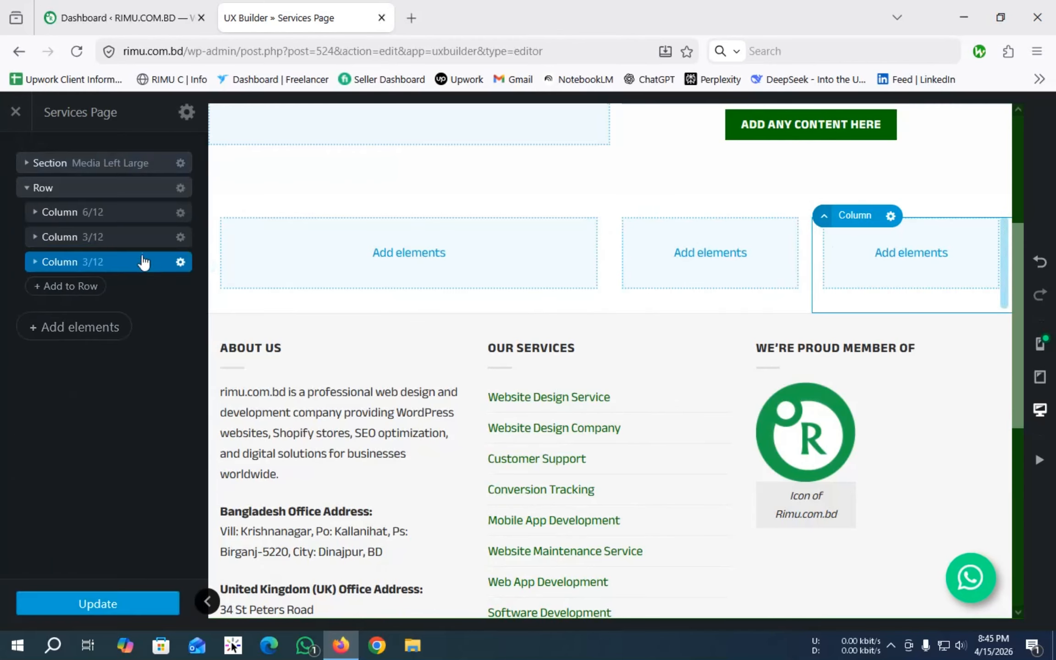
Step: Add a Slider element to the page below the row, keeping its default options
{"action": "left_click", "coordinate": [36, 192]}
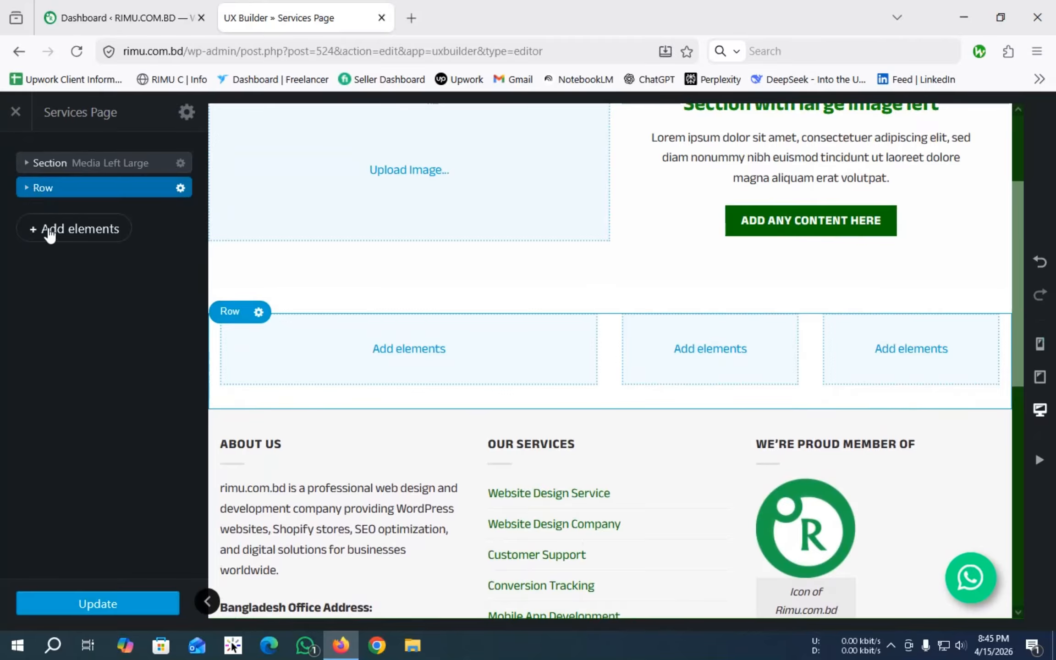
{"action": "left_click", "coordinate": [55, 232]}
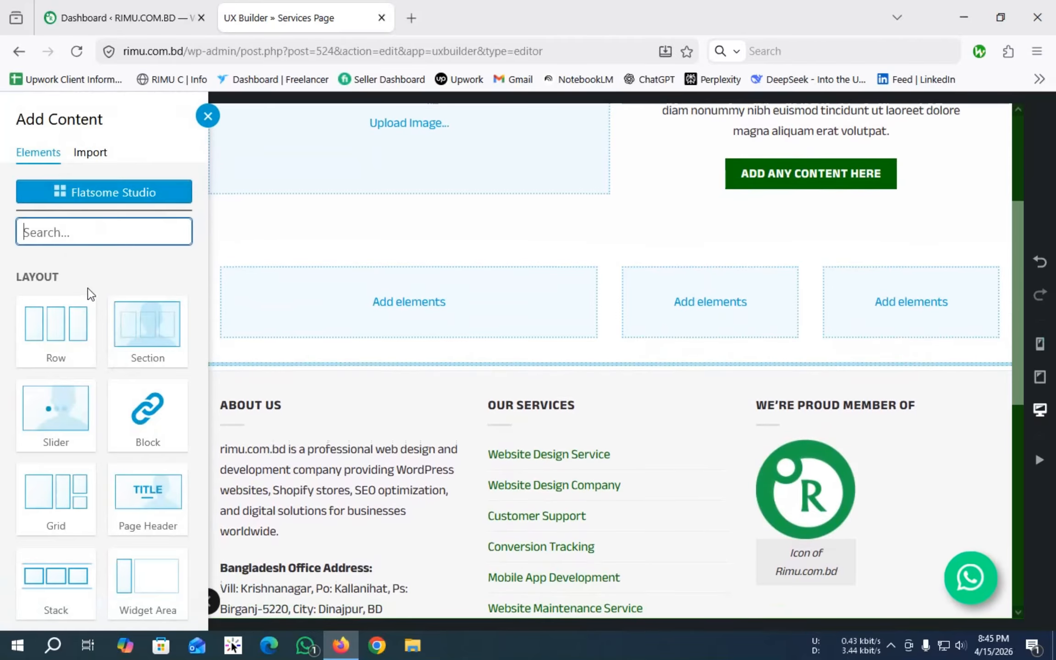
{"action": "left_click", "coordinate": [71, 405]}
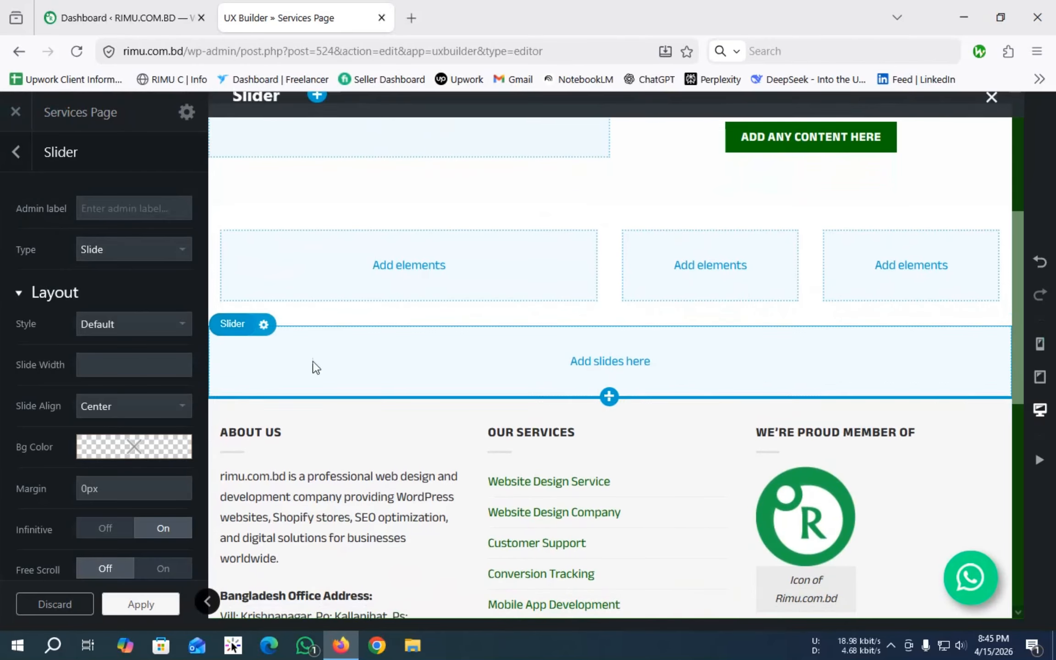
{"action": "left_click", "coordinate": [17, 155]}
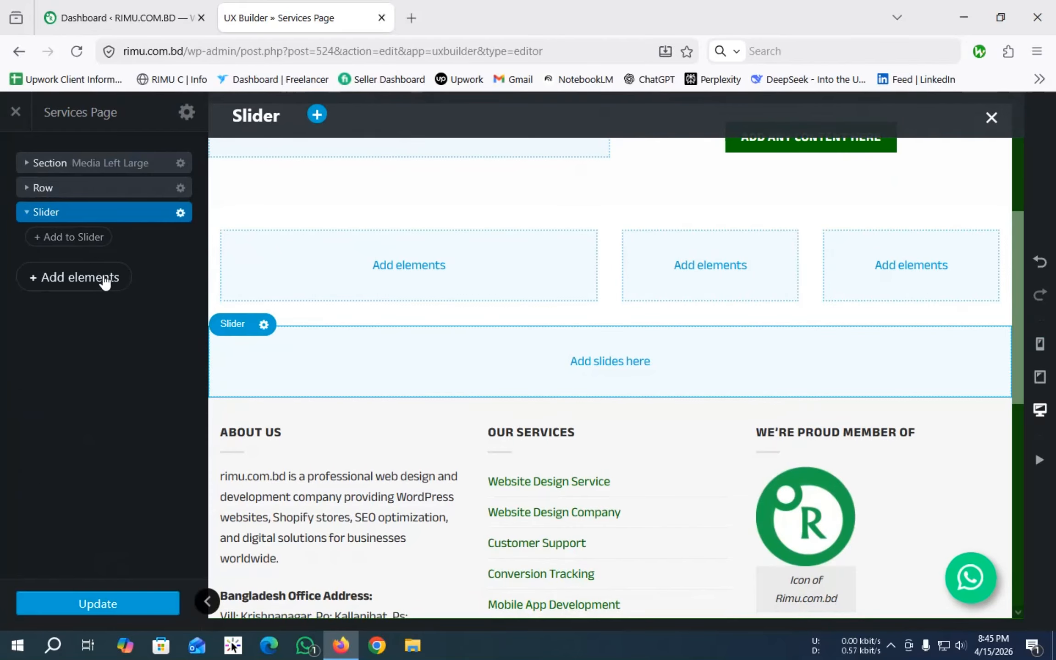
Step: Add an Image element inside the slider and check which other elements can be added to it
{"action": "left_click", "coordinate": [20, 214]}
{"action": "left_click", "coordinate": [68, 238]}
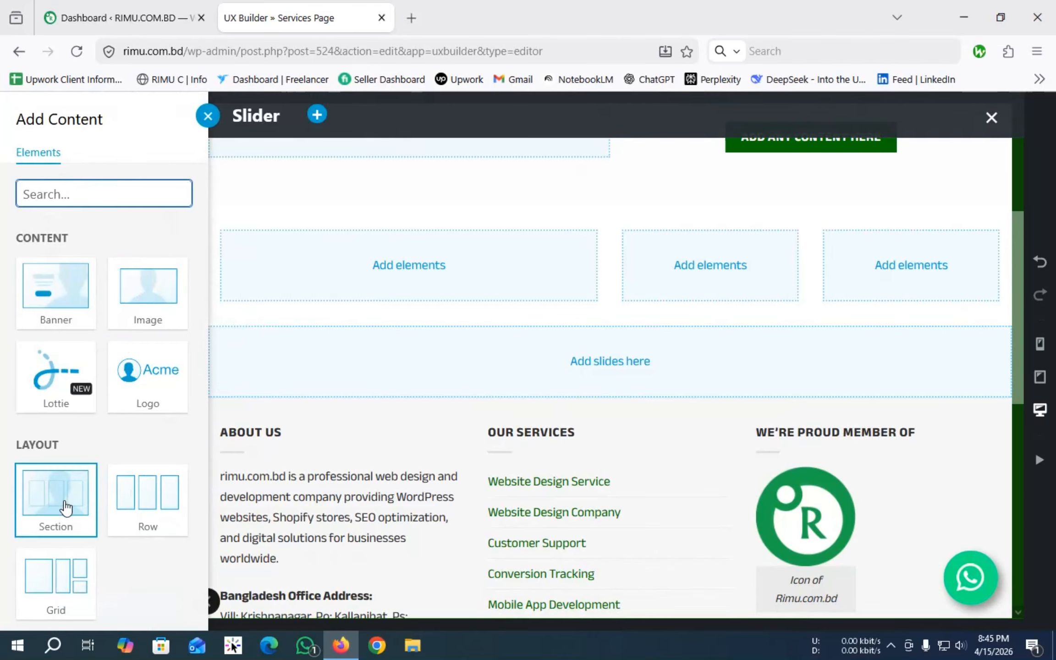
{"action": "left_click", "coordinate": [163, 293]}
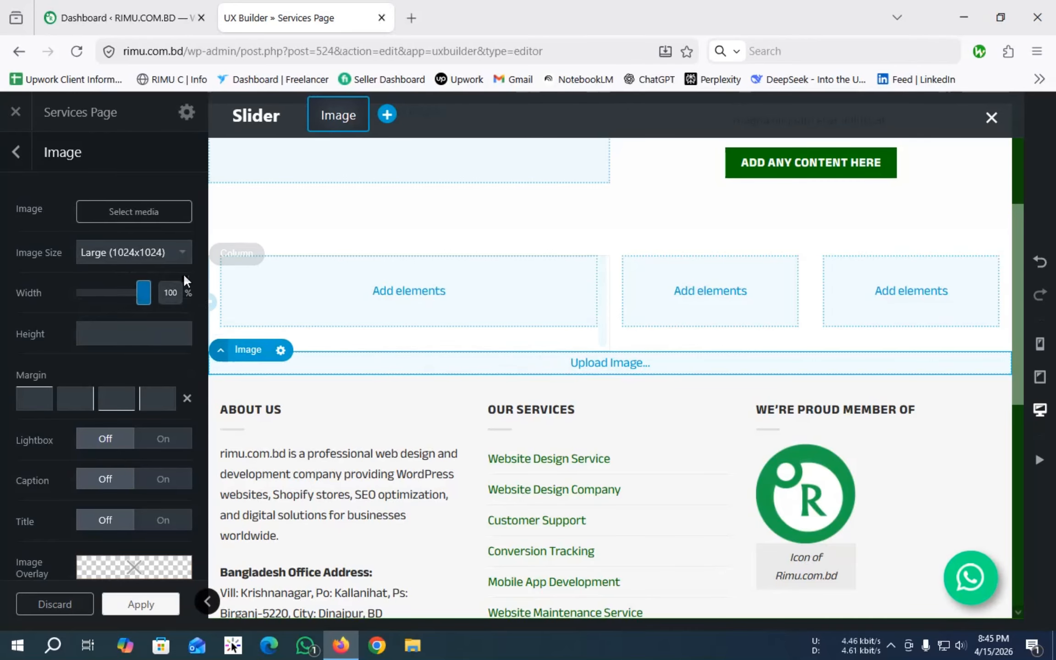
{"action": "left_click", "coordinate": [16, 152]}
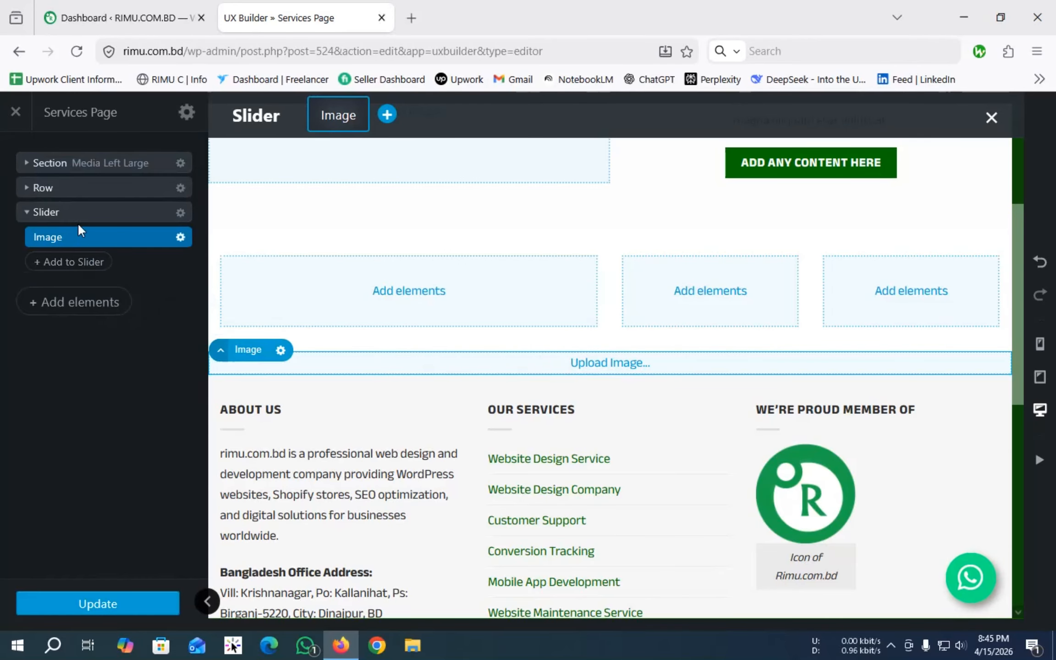
{"action": "left_click", "coordinate": [85, 264]}
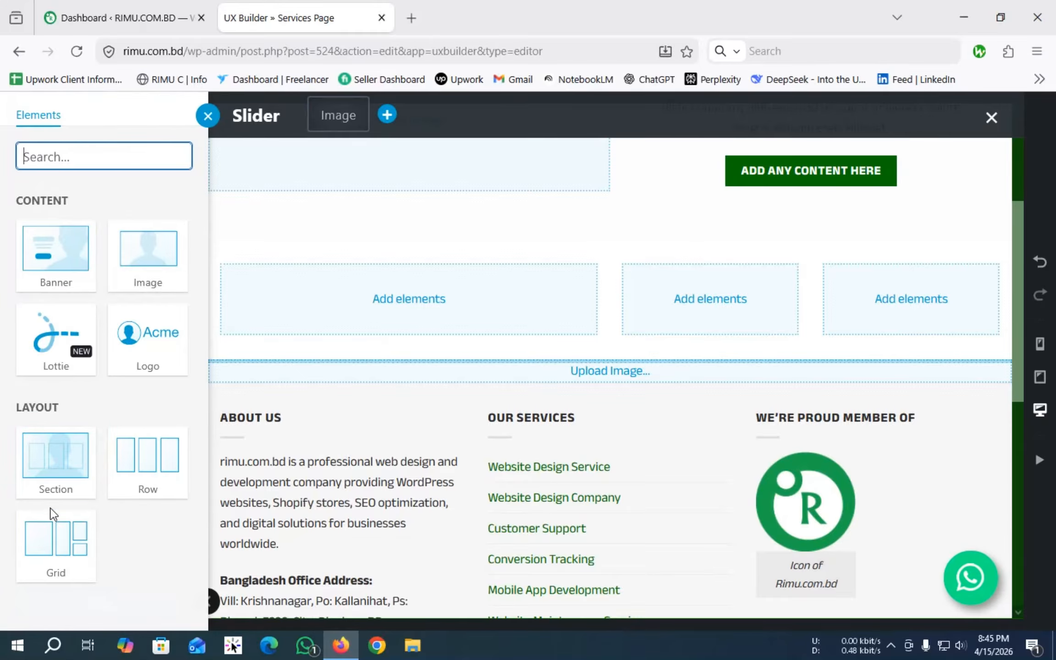
{"action": "left_click", "coordinate": [207, 116]}
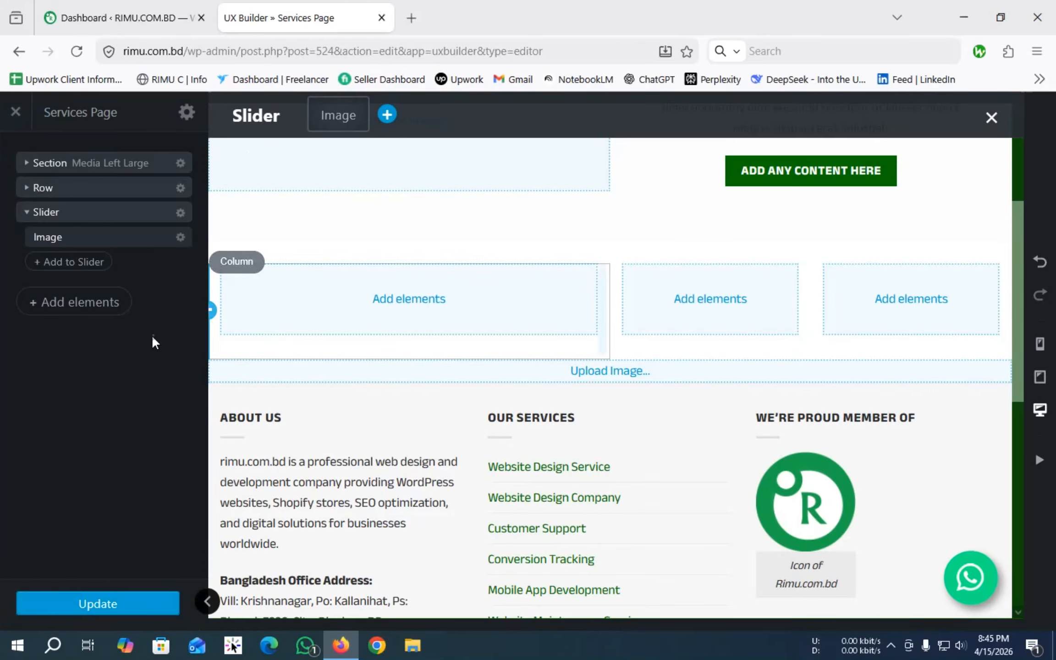
{"action": "left_click", "coordinate": [27, 212]}
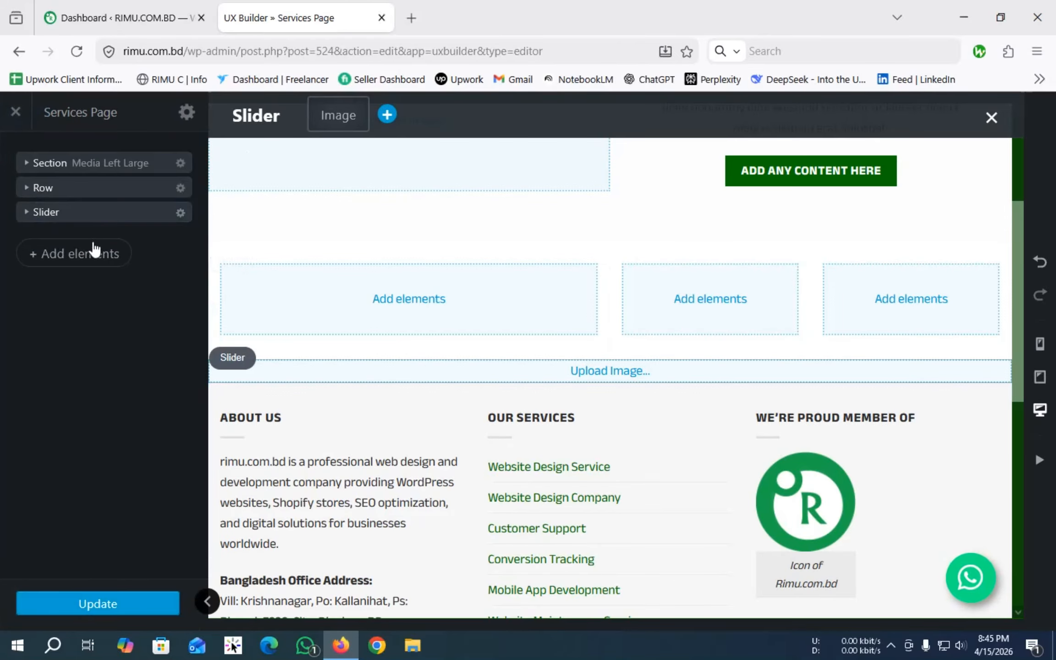
Step: Add a Grid below the slider, preview the Grid 2, Grid 3 and Grid 6 presets, and apply Grid 5
{"action": "left_click", "coordinate": [74, 262]}
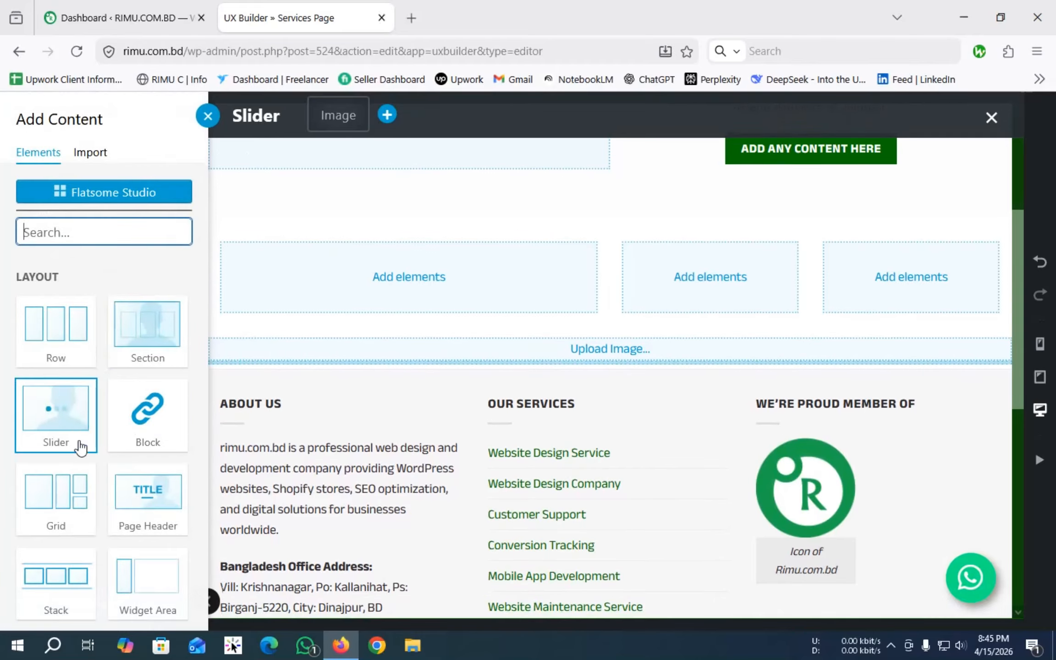
{"action": "scroll", "coordinate": [77, 449], "scroll_direction": "down", "scroll_amount": 3}
{"action": "left_click", "coordinate": [58, 387]}
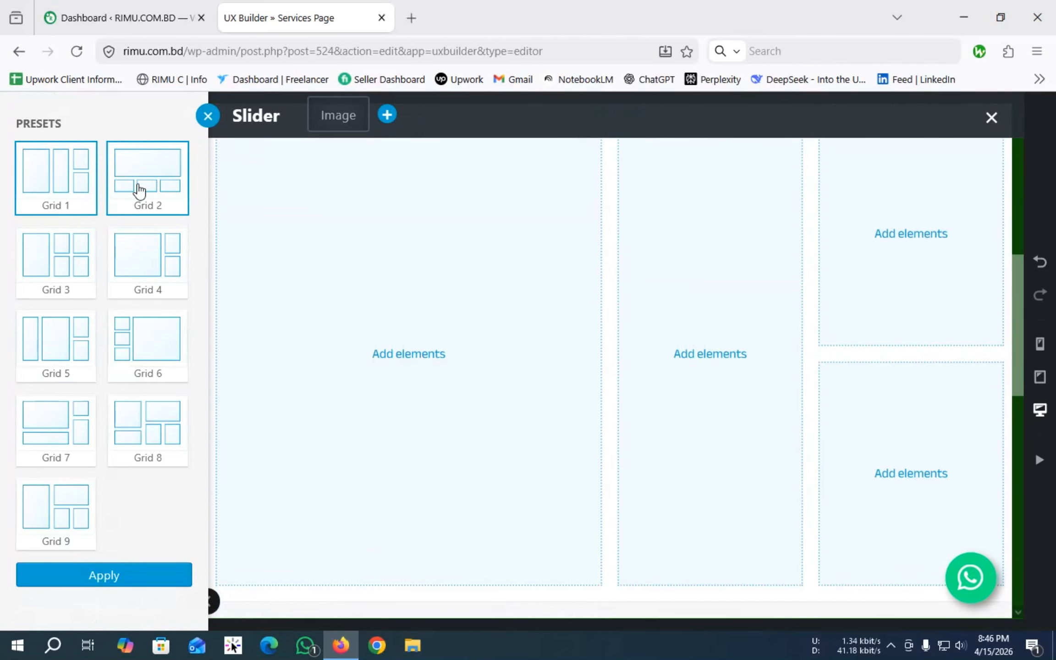
{"action": "left_click", "coordinate": [139, 202]}
{"action": "left_click", "coordinate": [51, 274]}
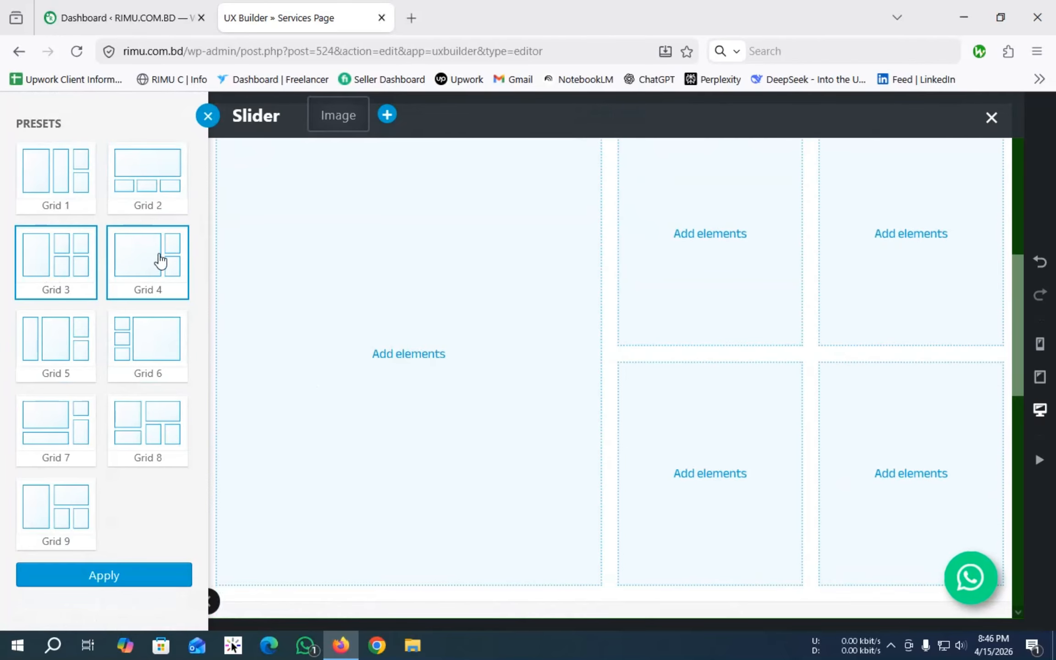
{"action": "left_click", "coordinate": [146, 370]}
{"action": "left_click", "coordinate": [51, 349]}
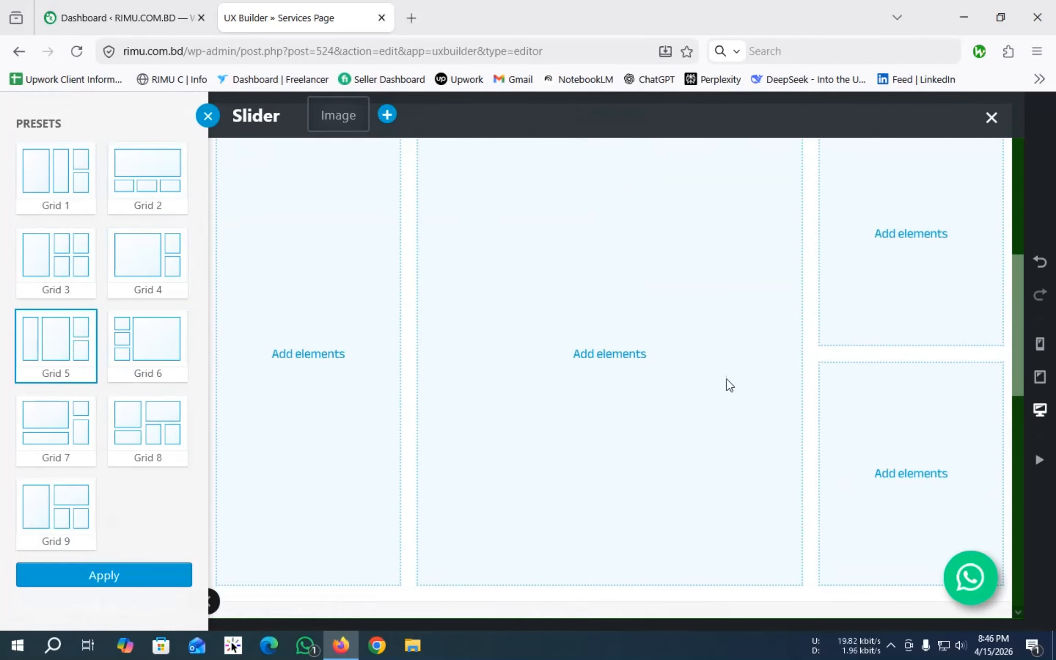
{"action": "left_click", "coordinate": [111, 573]}
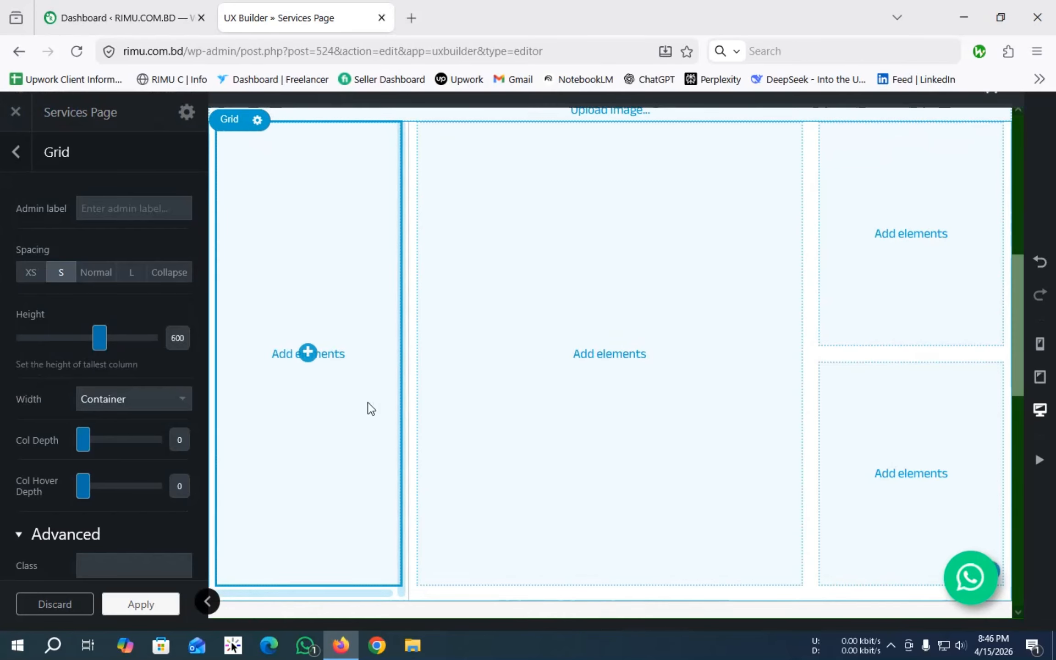
{"action": "left_click", "coordinate": [35, 151]}
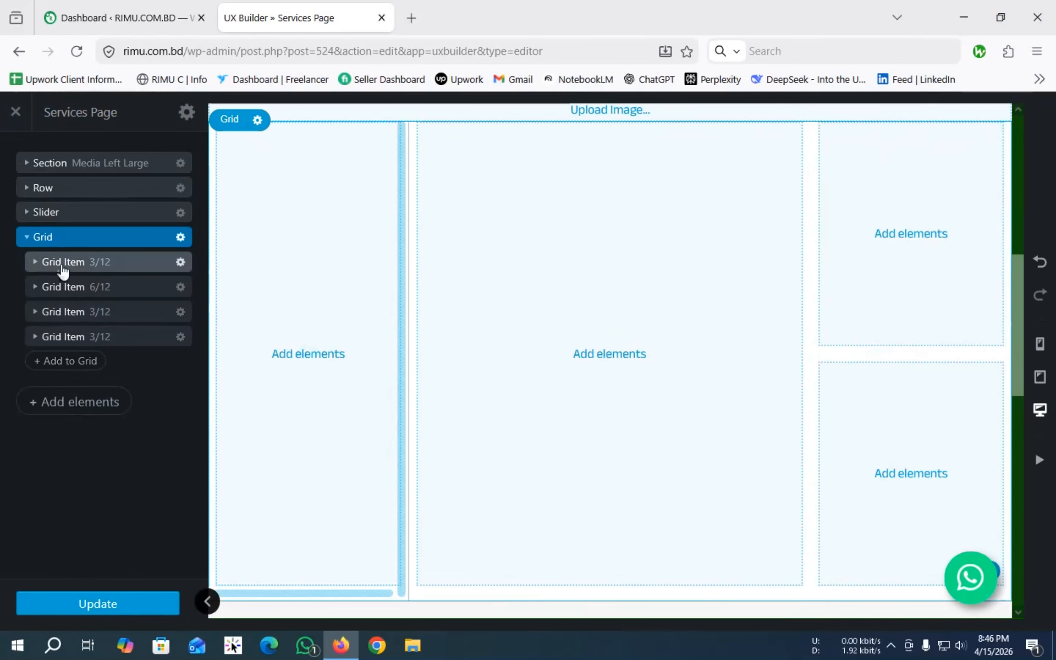
Step: Browse the layout and content elements that can be added to the page below the grid
{"action": "left_click", "coordinate": [26, 236]}
{"action": "left_click", "coordinate": [53, 292]}
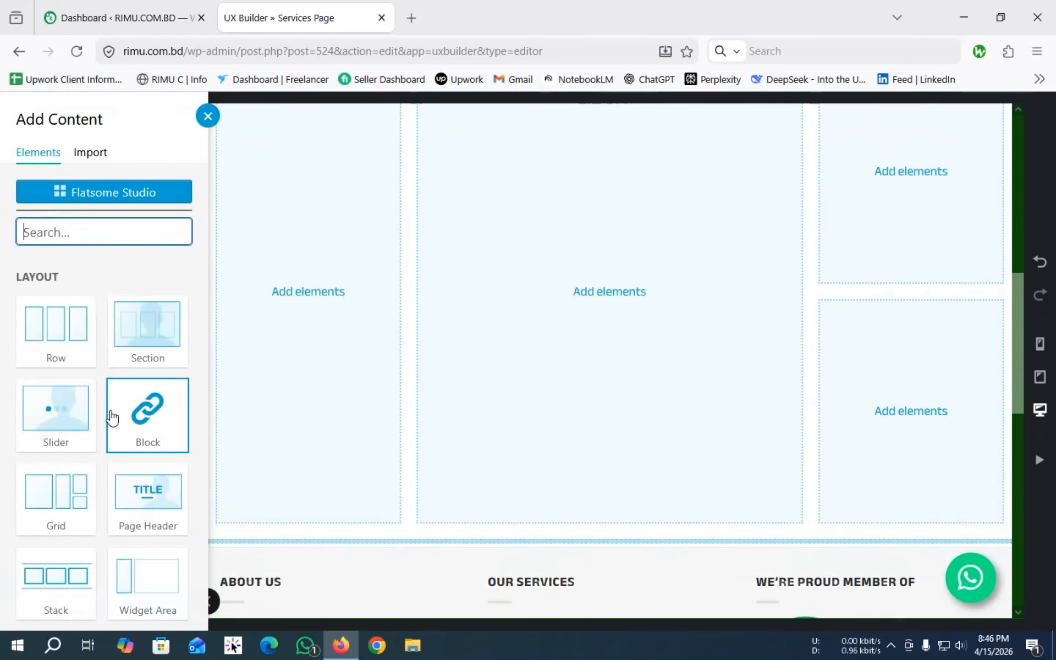
{"action": "scroll", "coordinate": [119, 441], "scroll_direction": "down", "scroll_amount": 5}
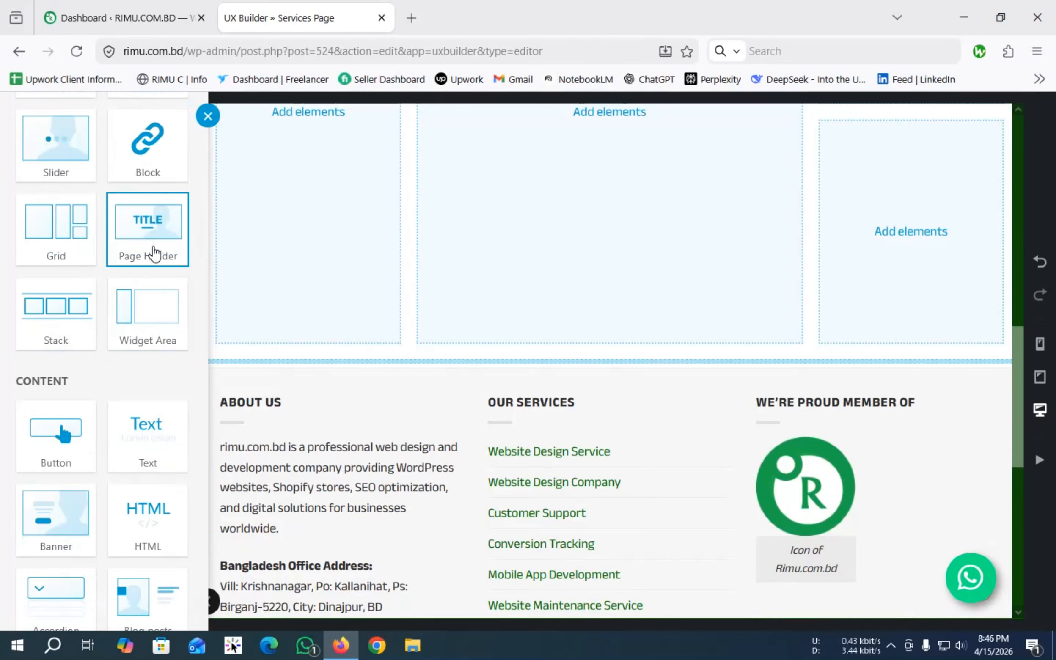
{"action": "scroll", "coordinate": [109, 397], "scroll_direction": "down", "scroll_amount": 1}
{"action": "scroll", "coordinate": [67, 398], "scroll_direction": "down", "scroll_amount": 12}
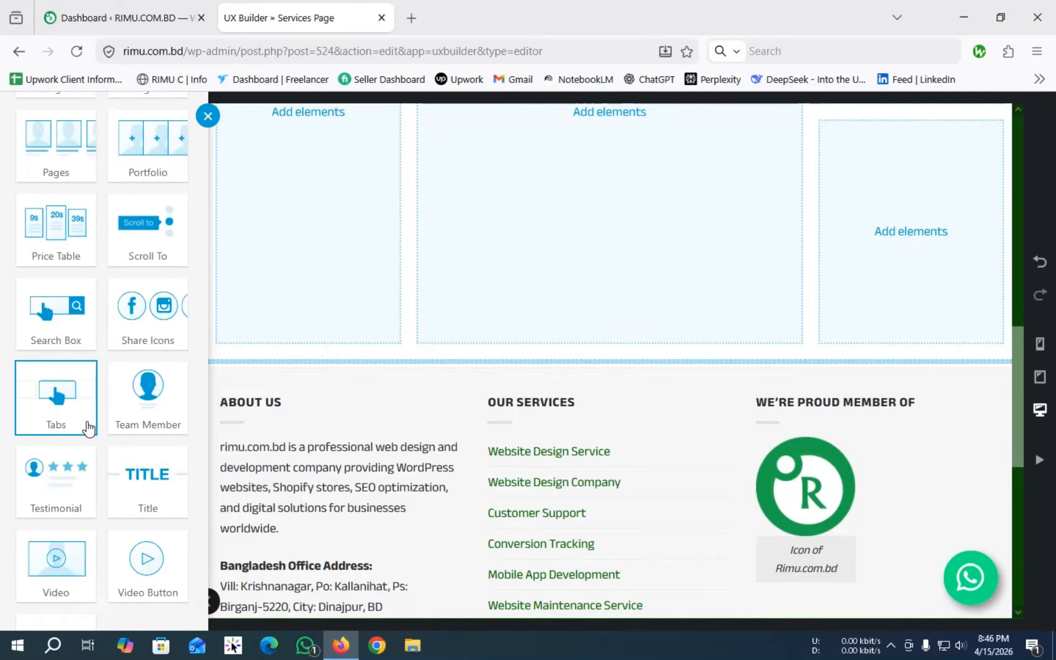
{"action": "scroll", "coordinate": [97, 399], "scroll_direction": "up", "scroll_amount": 12}
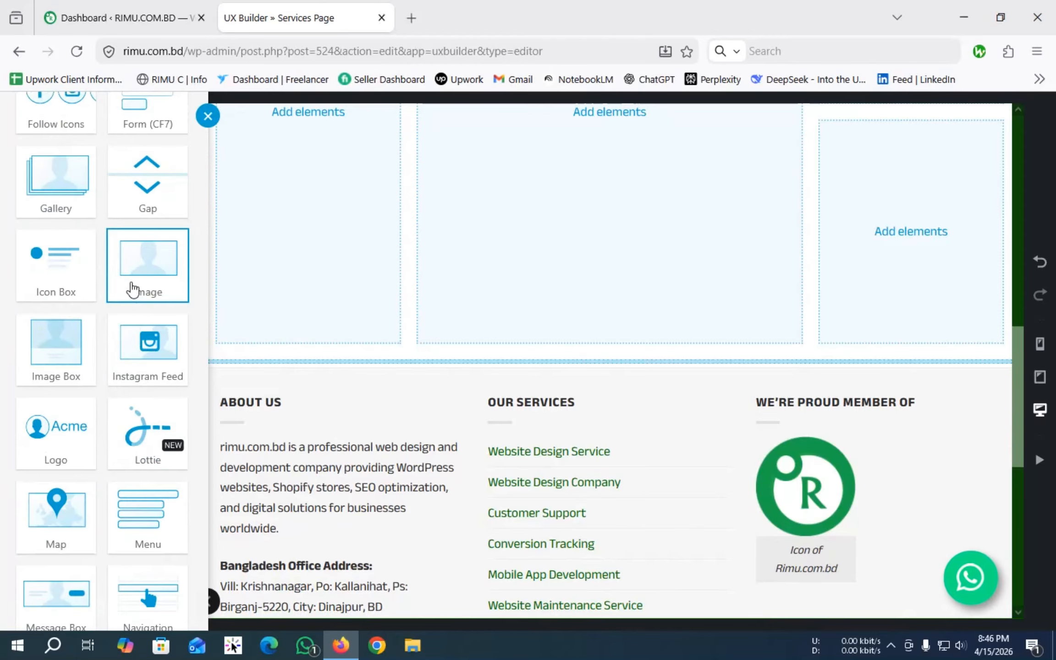
{"action": "scroll", "coordinate": [118, 452], "scroll_direction": "down", "scroll_amount": 10}
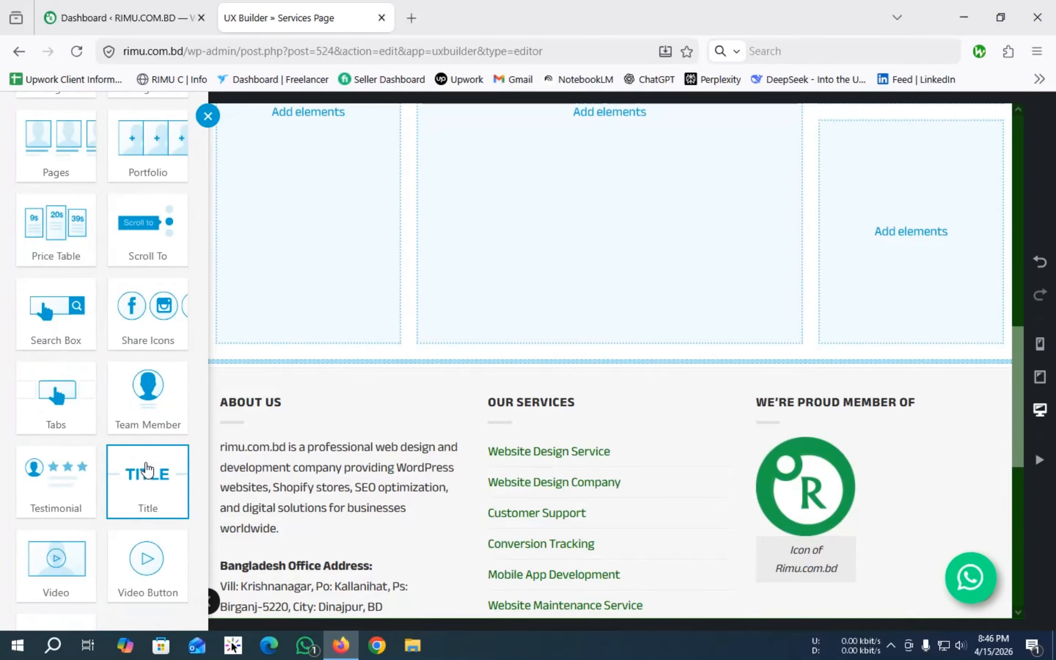
Step: Look over the available layout elements and the first content elements once more, and close the element library without adding anything
{"action": "scroll", "coordinate": [135, 314], "scroll_direction": "up", "scroll_amount": 15}
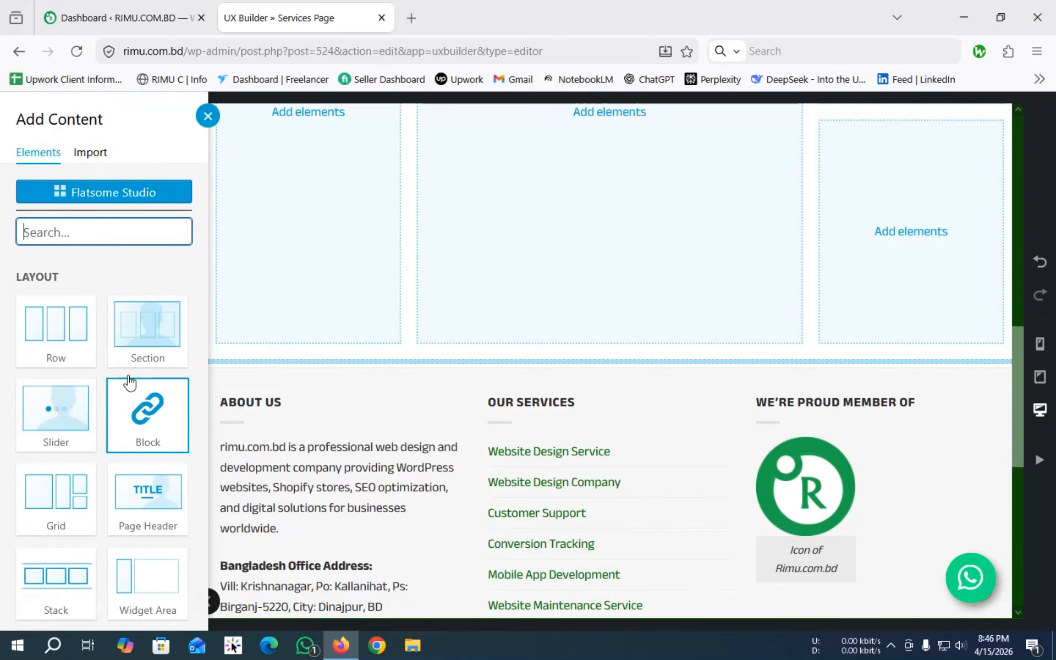
{"action": "scroll", "coordinate": [127, 450], "scroll_direction": "down", "scroll_amount": 3}
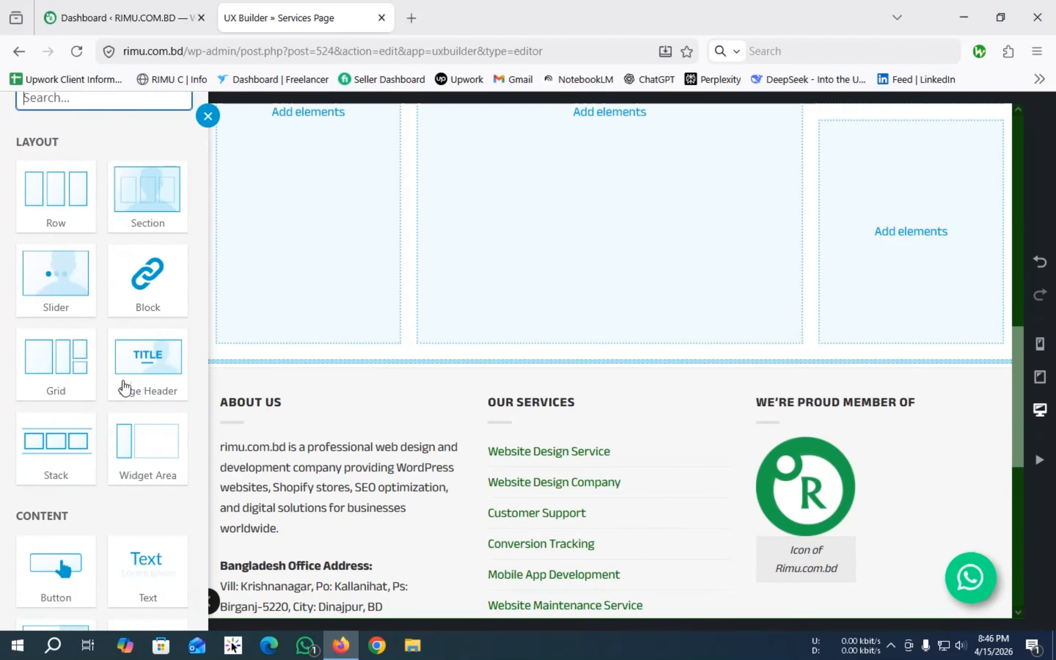
{"action": "scroll", "coordinate": [78, 491], "scroll_direction": "down", "scroll_amount": 5}
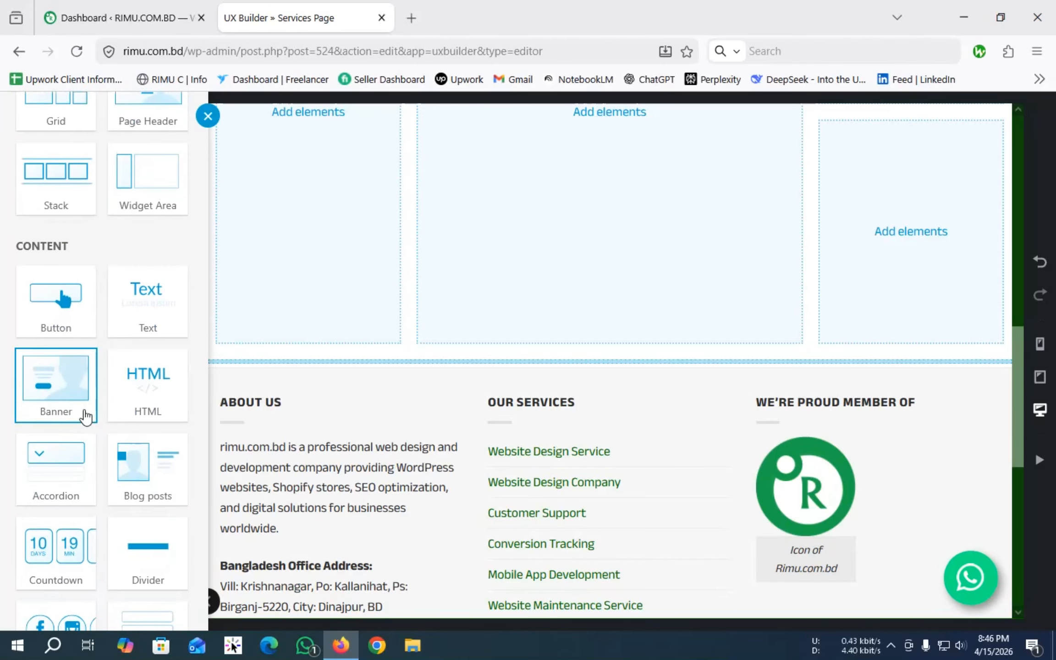
{"action": "scroll", "coordinate": [138, 492], "scroll_direction": "up", "scroll_amount": 8}
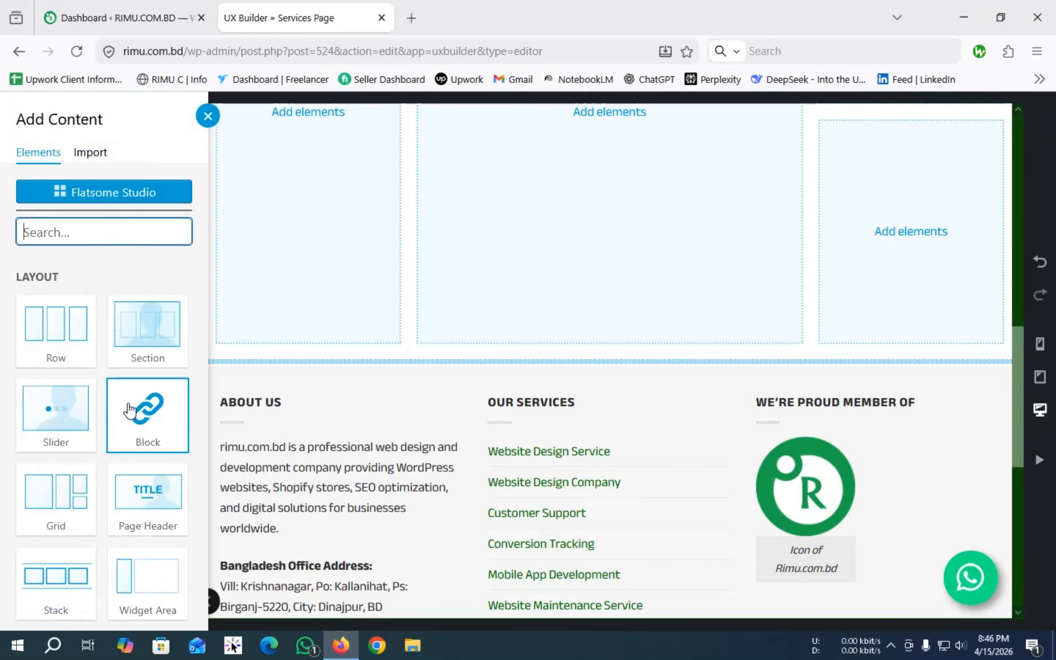
{"action": "left_click", "coordinate": [208, 116]}
Step: Exit the page builder for the Services Page, discarding all changes made since the last save
{"action": "scroll", "coordinate": [294, 229], "scroll_direction": "up", "scroll_amount": 10}
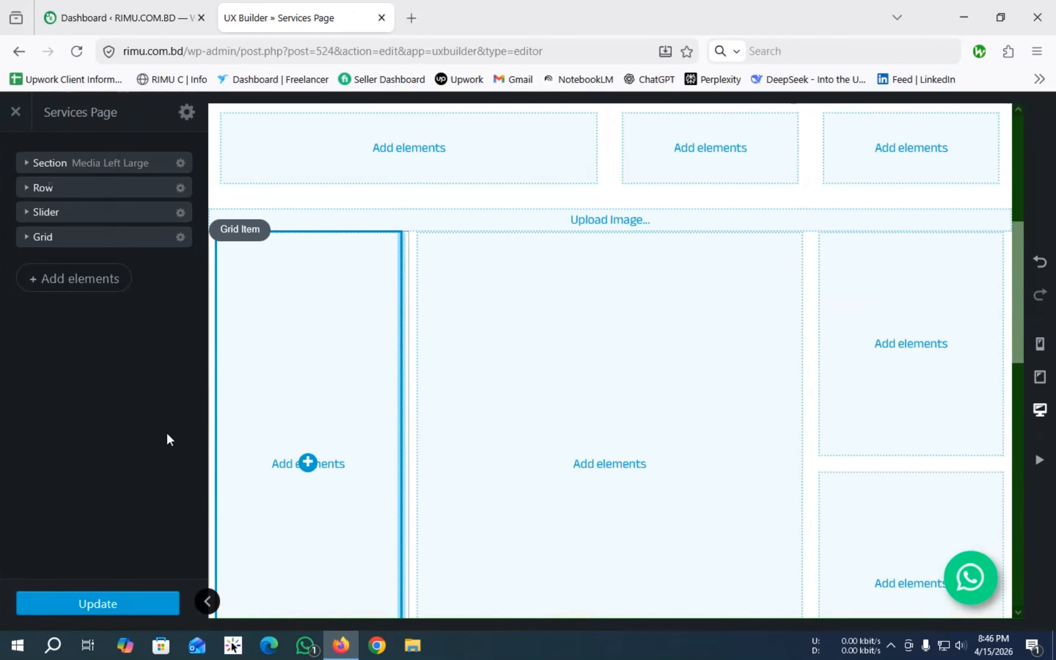
{"action": "left_click", "coordinate": [16, 113]}
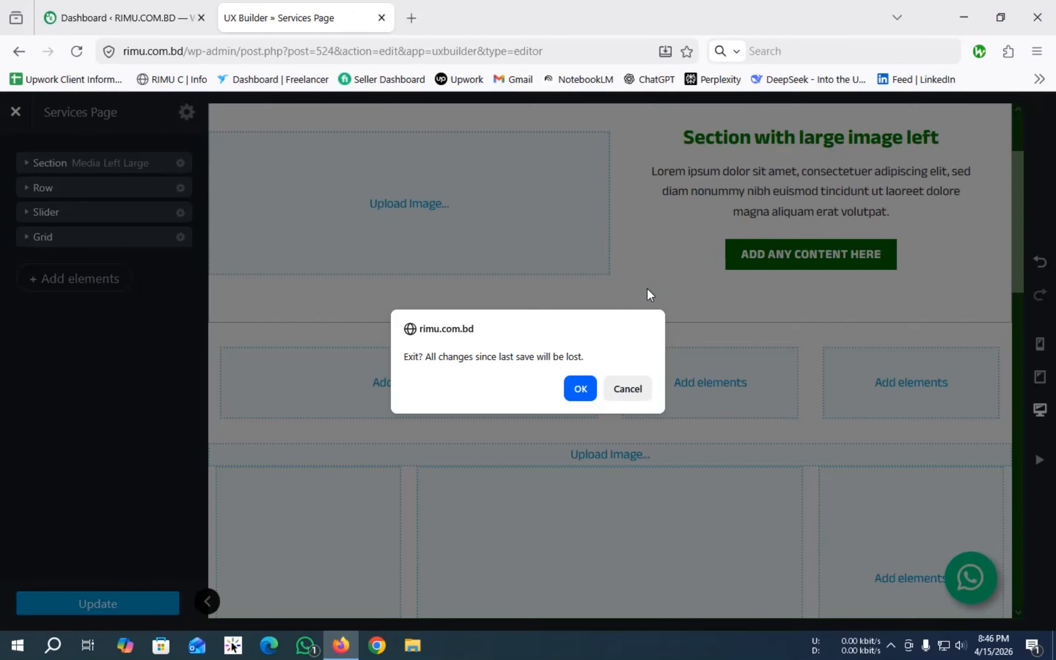
{"action": "left_click", "coordinate": [579, 389]}
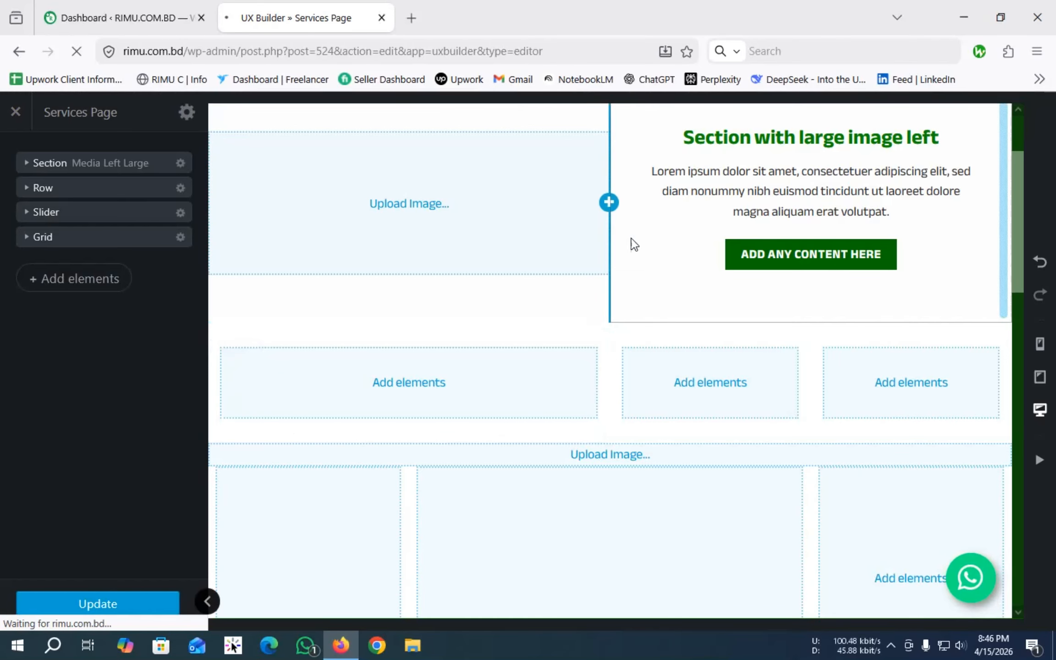